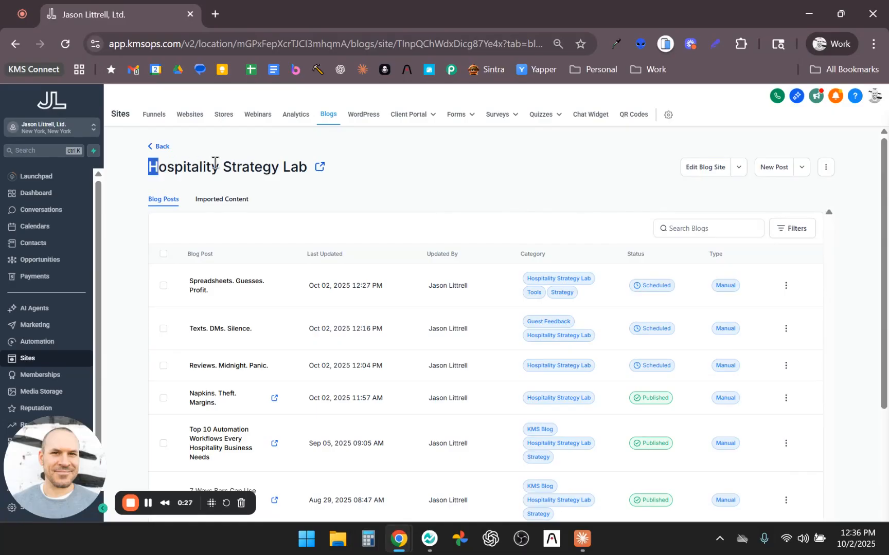
Step: Start a new post in the Hospitality Strategy Lab blog
drag(262, 167, 148, 167)
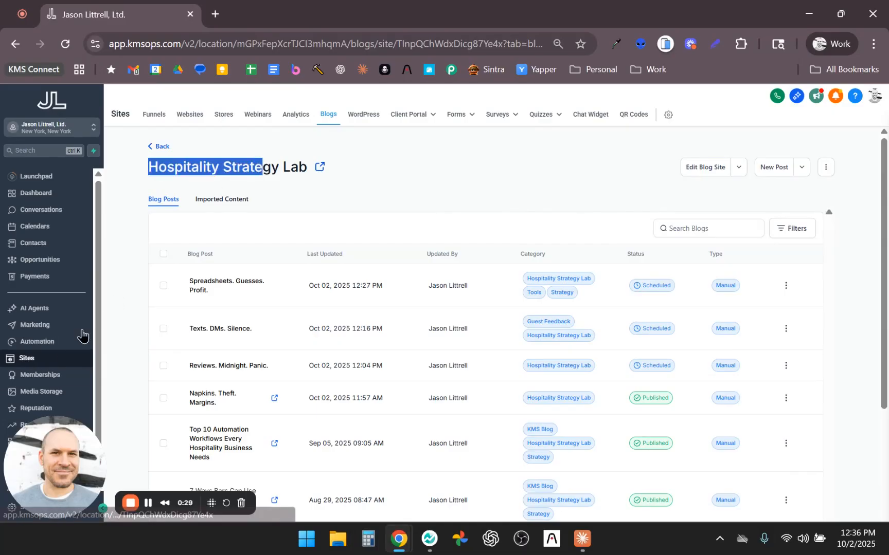
click(420, 182)
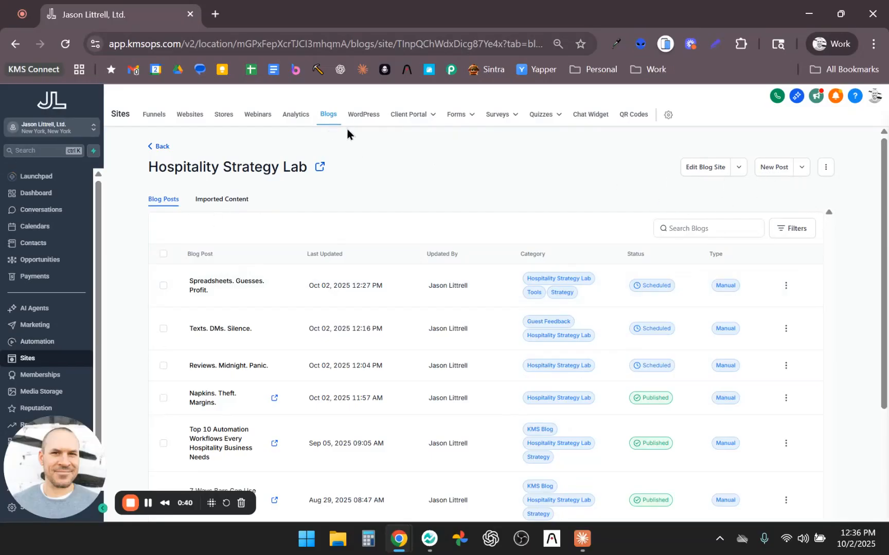
click(766, 168)
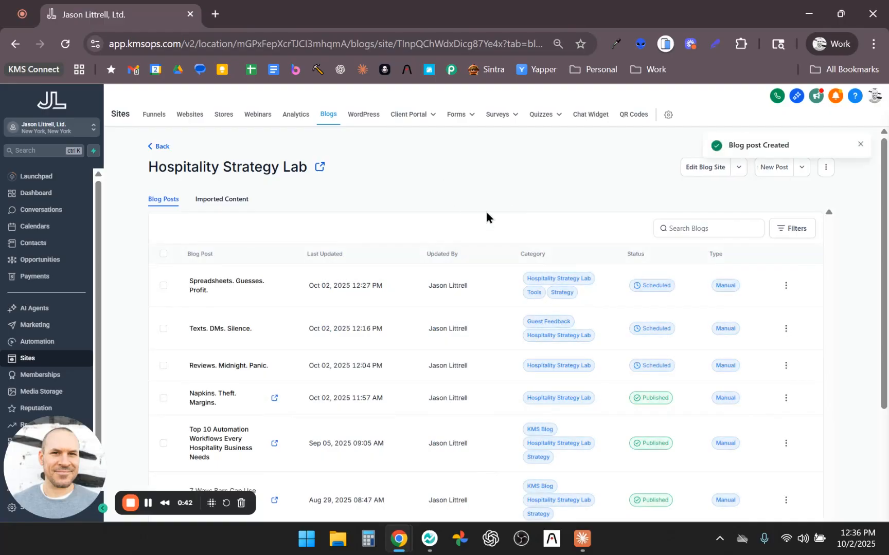
Step: Switch to the Claude app and examine the Daily Content Engine prompt, including its brand voice and recurring characters
key(alt+Tab)
key(alt+Tab)
key(alt+Tab)
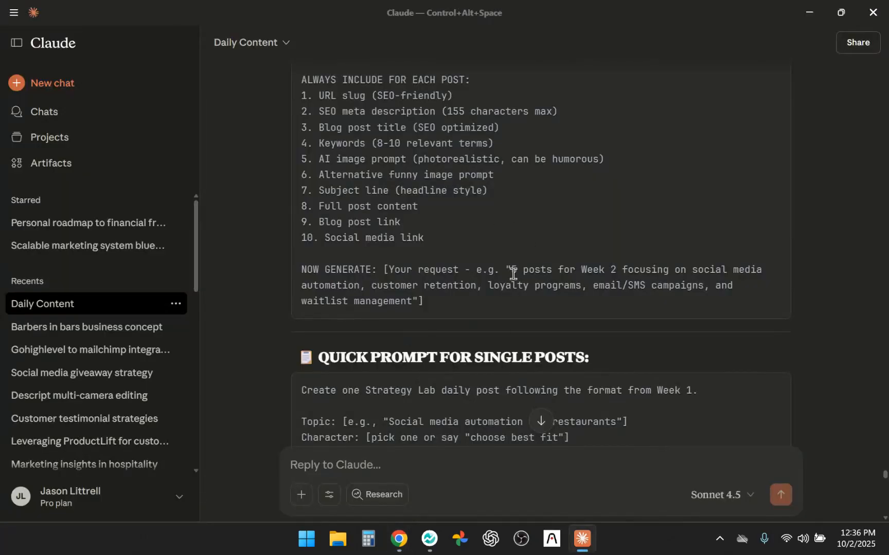
scroll(511, 273, up, 15)
scroll(494, 202, up, 10)
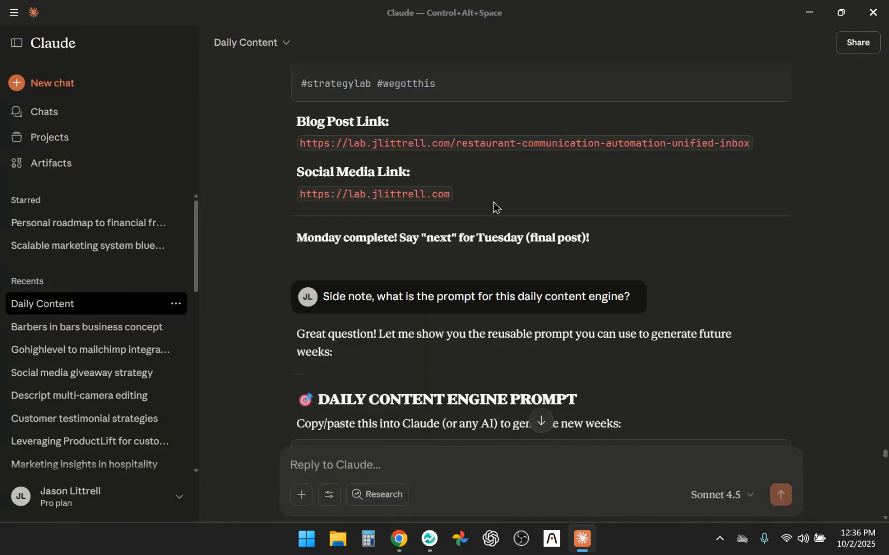
scroll(493, 202, down, 10)
scroll(460, 193, down, 2)
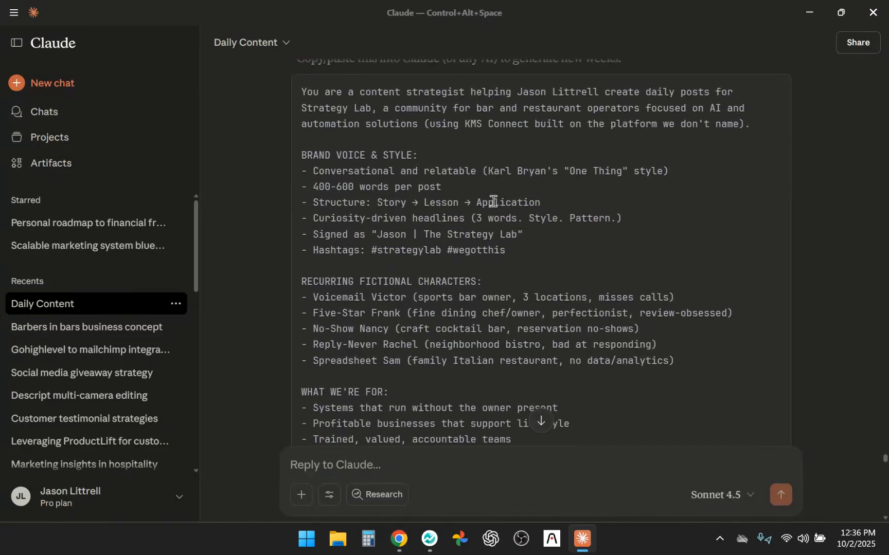
drag(313, 163, 617, 312)
Step: Request the next daily post at the end of the Daily Content chat with the message "Next please"
scroll(617, 311, down, 3)
scroll(617, 311, down, 20)
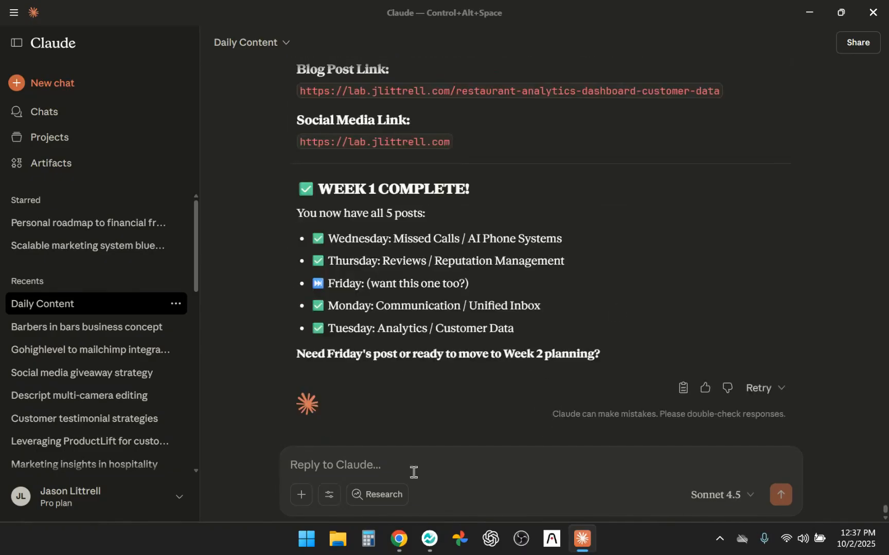
text(Next please)
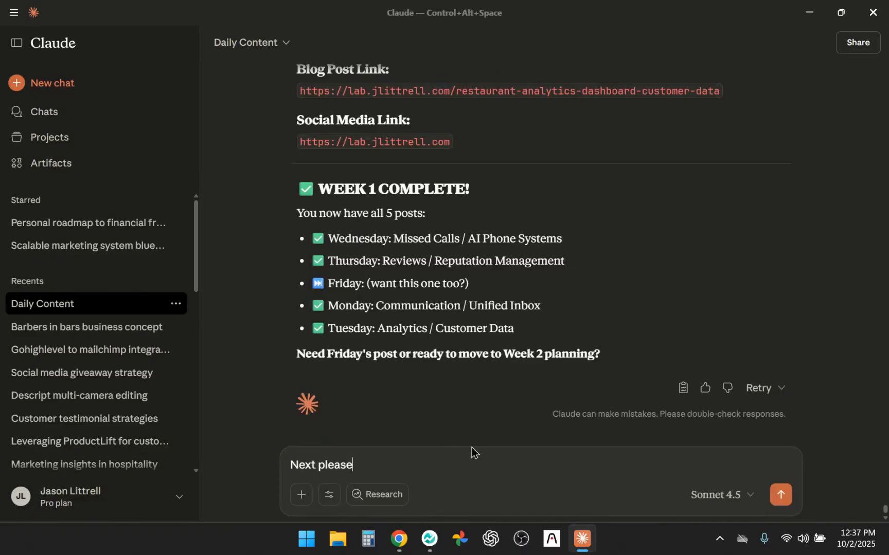
key(Return)
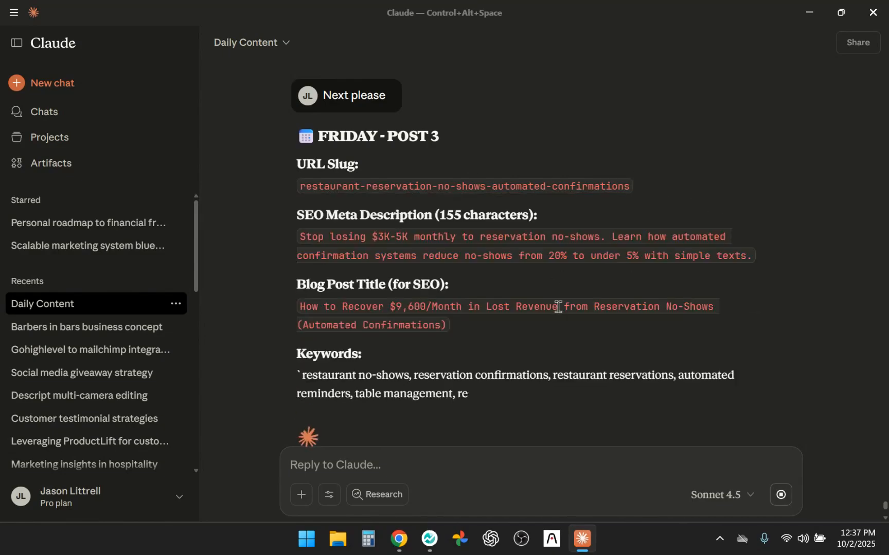
Step: Examine the generated Friday post, including its SEO fields, image prompts, subject line and post content
scroll(560, 314, up, 15)
drag(343, 173, 599, 311)
scroll(525, 300, down, 15)
scroll(524, 297, down, 6)
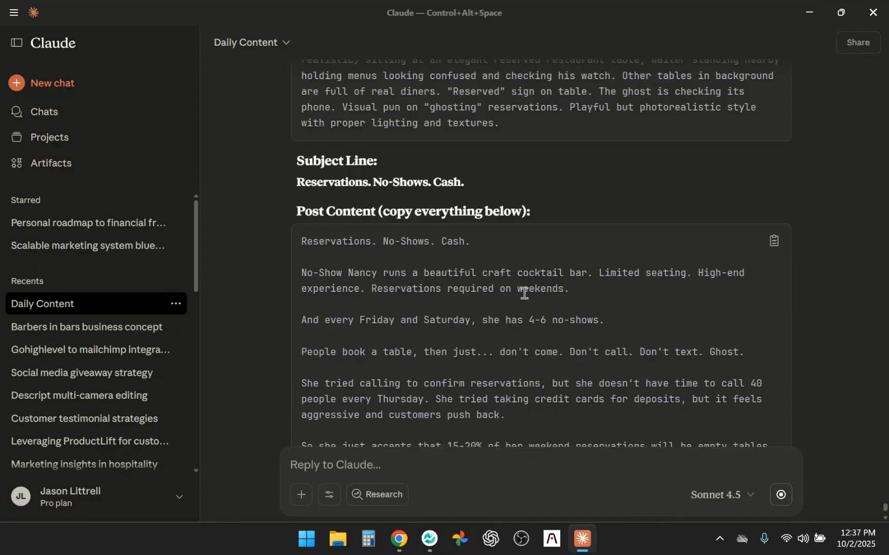
drag(532, 212, 281, 223)
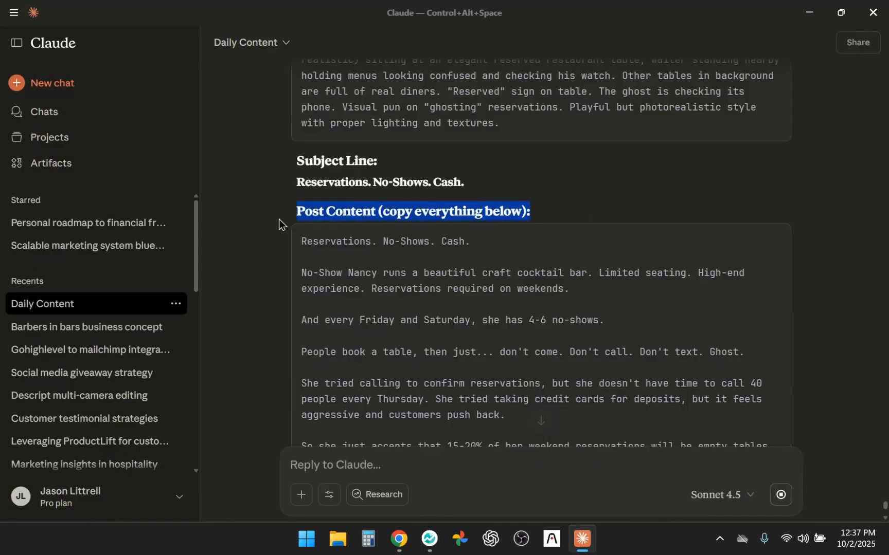
scroll(660, 304, down, 10)
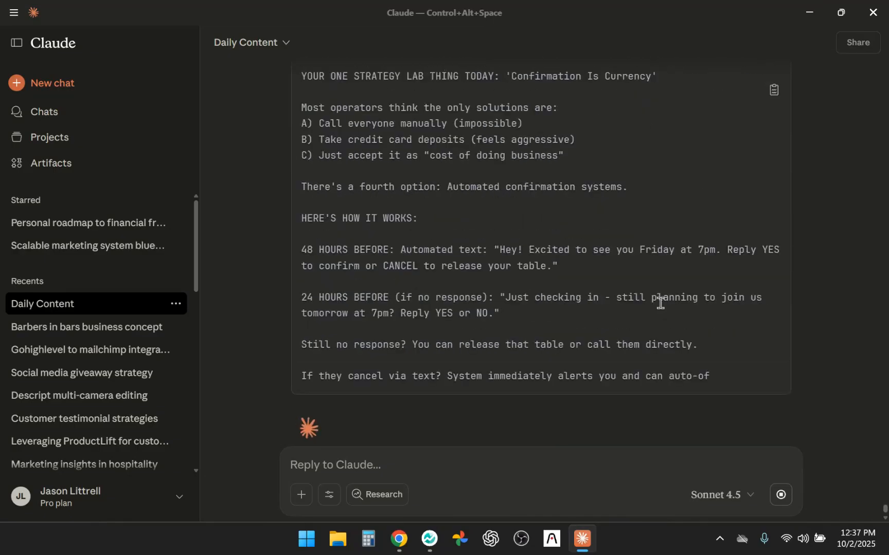
scroll(660, 304, up, 8)
scroll(660, 304, up, 3)
scroll(661, 304, down, 12)
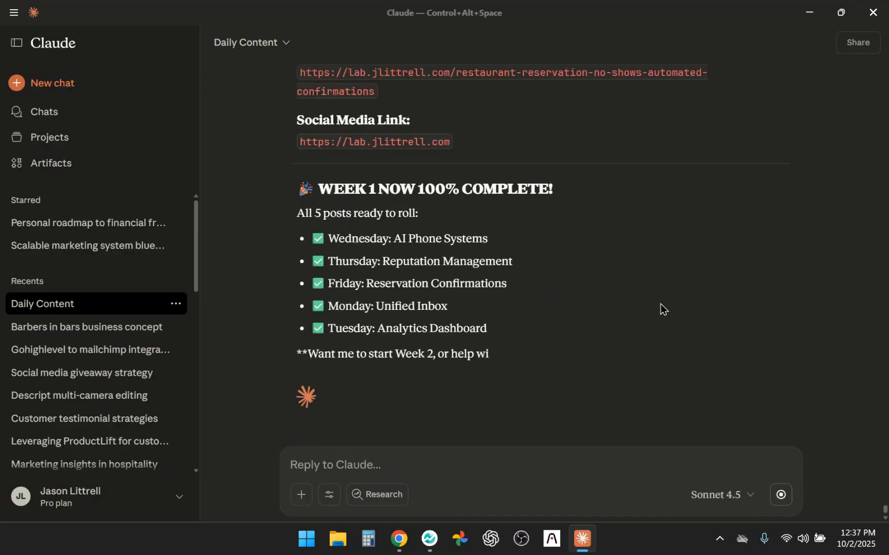
Step: Copy the subject line "Reservations. No-Shows. Cash." from Claude and paste it as the blog post's title in Chrome
scroll(661, 304, up, 15)
scroll(631, 293, up, 3)
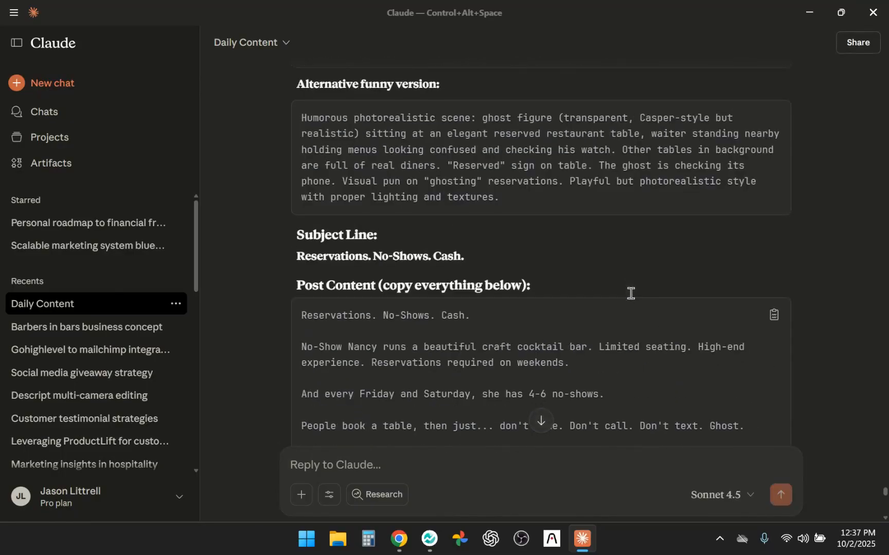
drag(297, 285, 491, 291)
key(ctrl+c)
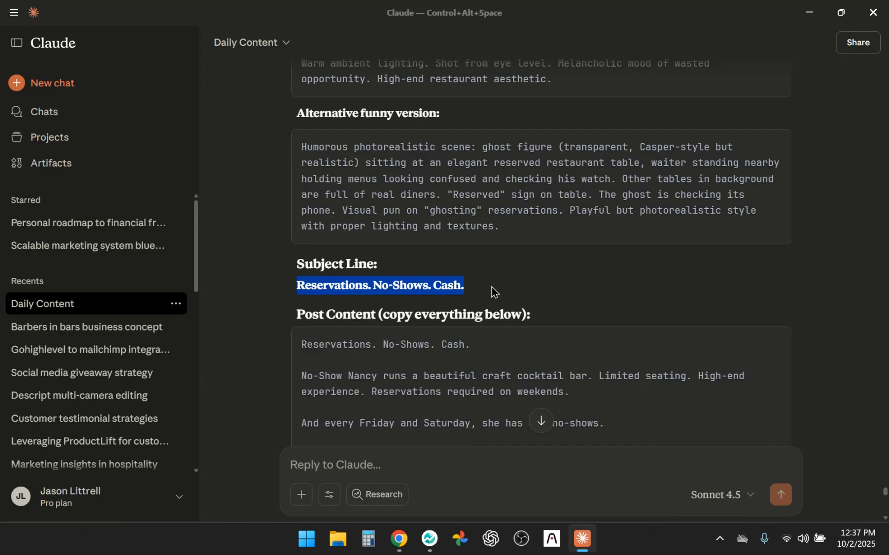
key(alt+Tab)
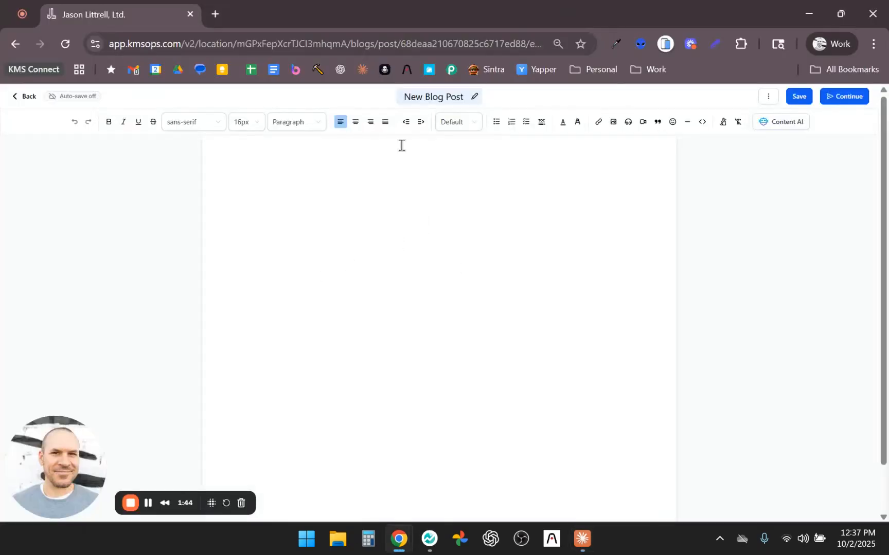
click(418, 97)
key(ctrl+v)
Step: Copy the full post content from Claude into the blog post's body and remove the repeated title line
click(438, 208)
key(alt+Tab)
scroll(615, 347, down, 1)
click(773, 275)
key(alt+Tab)
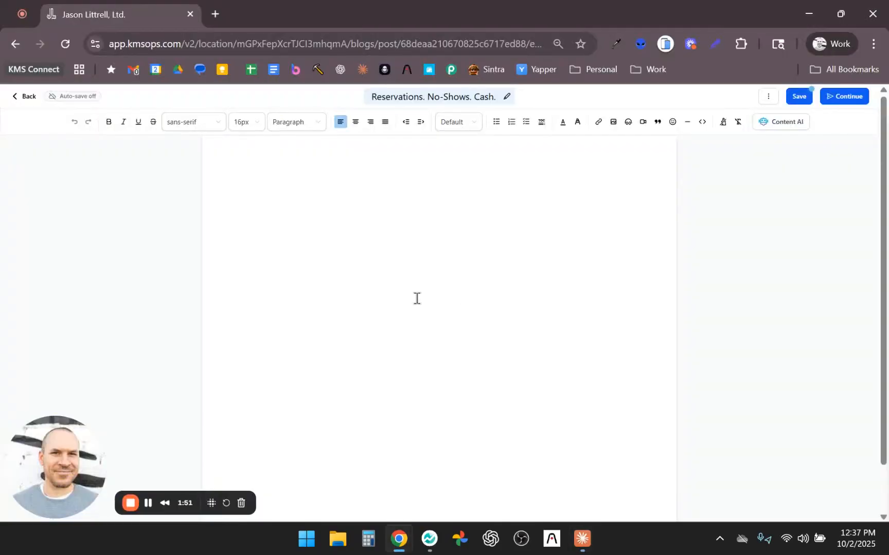
key(ctrl+v)
scroll(377, 248, up, 15)
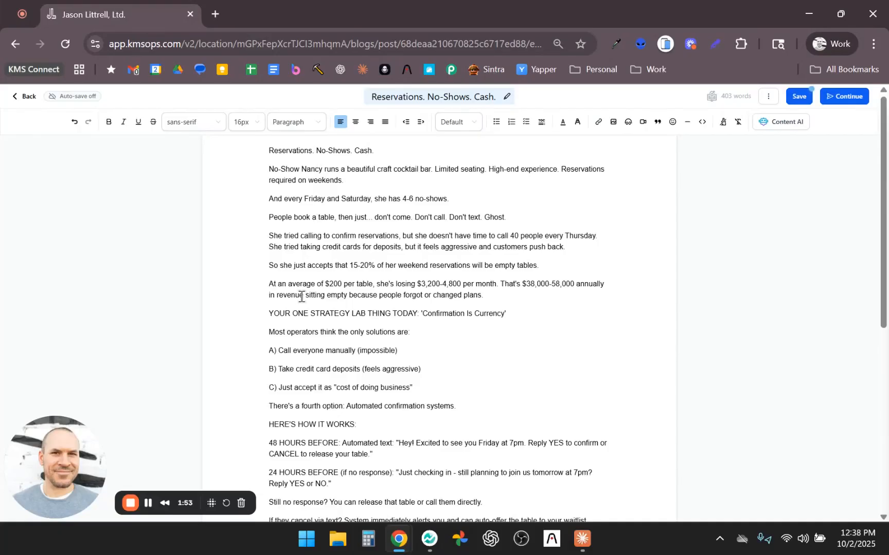
scroll(438, 341, down, 7)
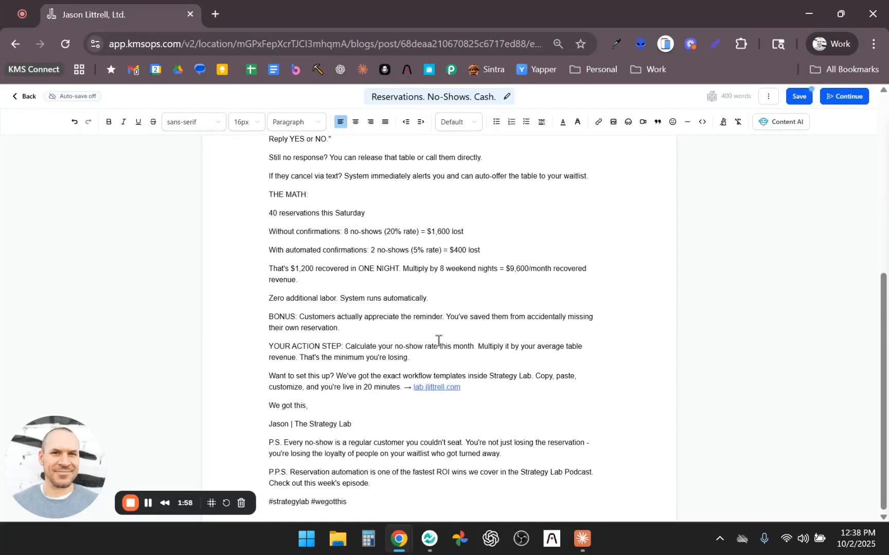
scroll(497, 418, up, 6)
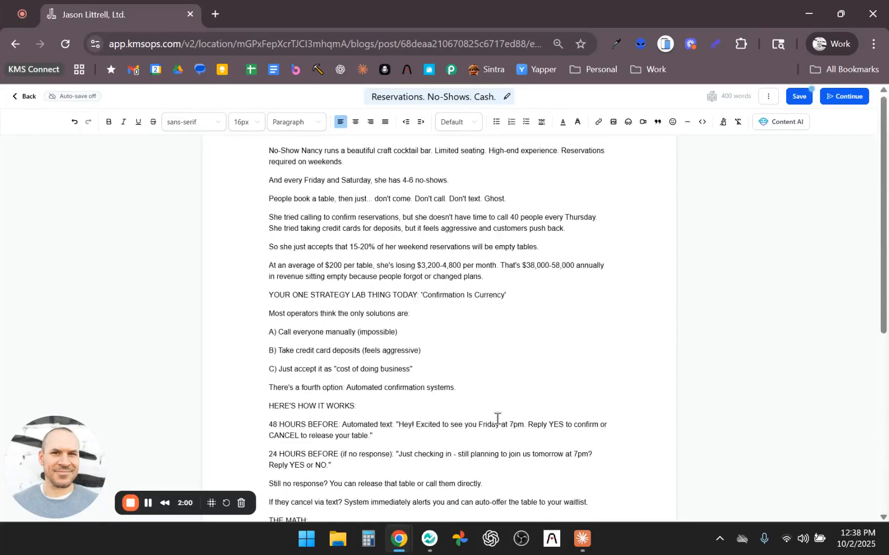
Step: Continue to the post's publishing settings and copy the main AI image prompt from Claude for the cover image
click(834, 101)
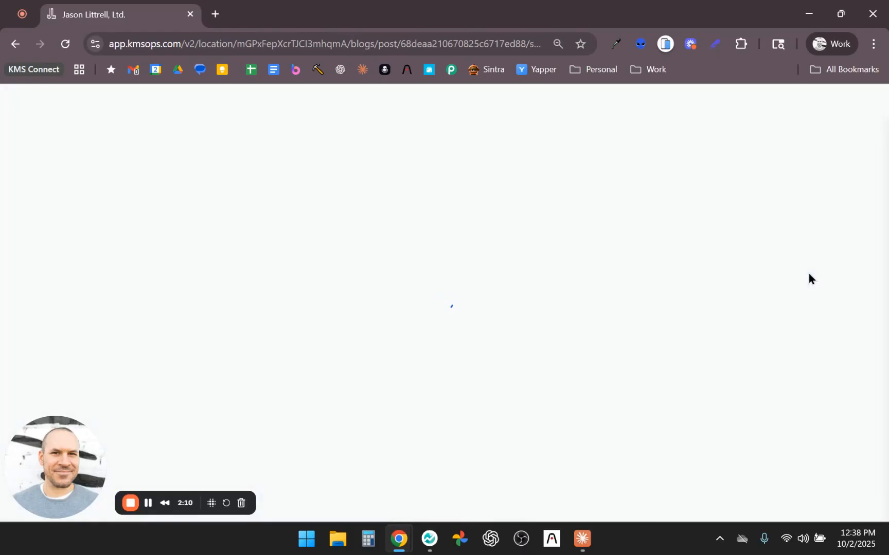
key(alt+Tab)
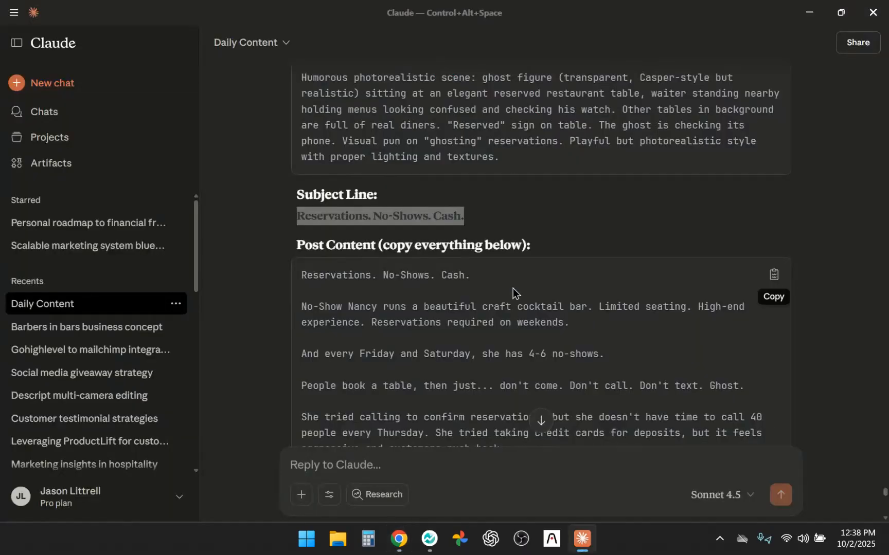
scroll(514, 289, up, 3)
scroll(513, 290, up, 1)
double_click(462, 187)
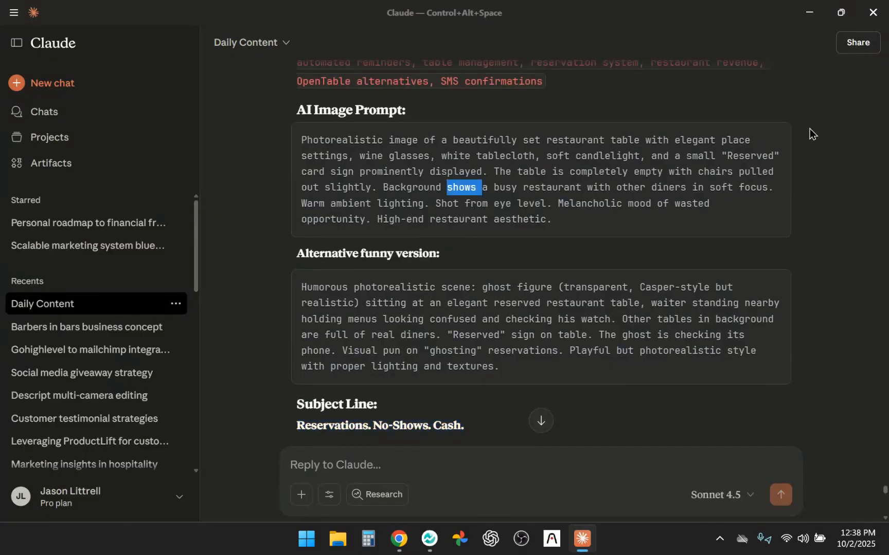
click(771, 146)
key(alt+Tab)
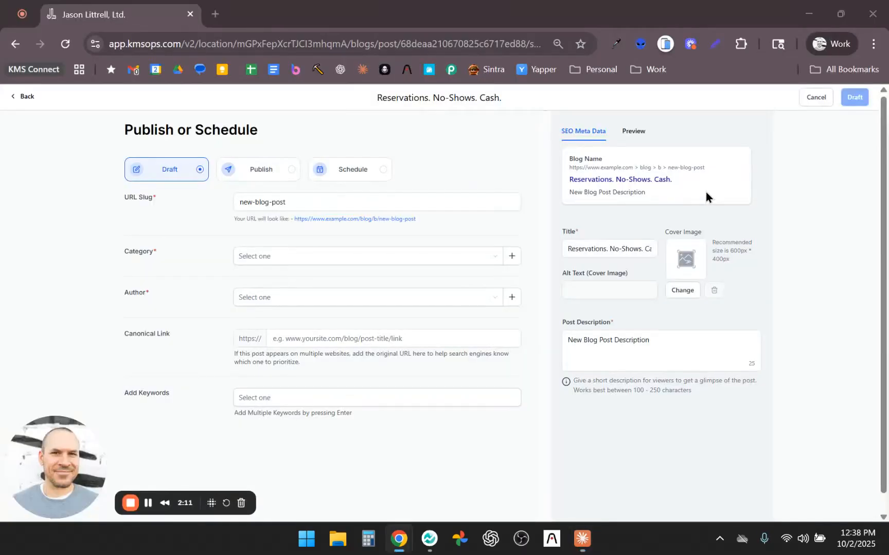
Step: Generate one Photo-style AI image from the copied reserved-table prompt in Media Storage and accept the result
click(685, 292)
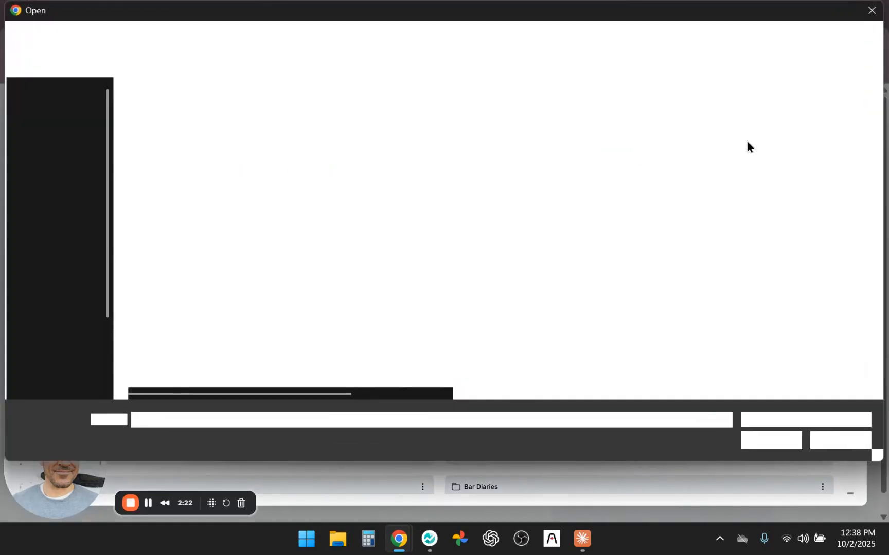
key(Escape)
key(Escape)
key(XF86AudioMute)
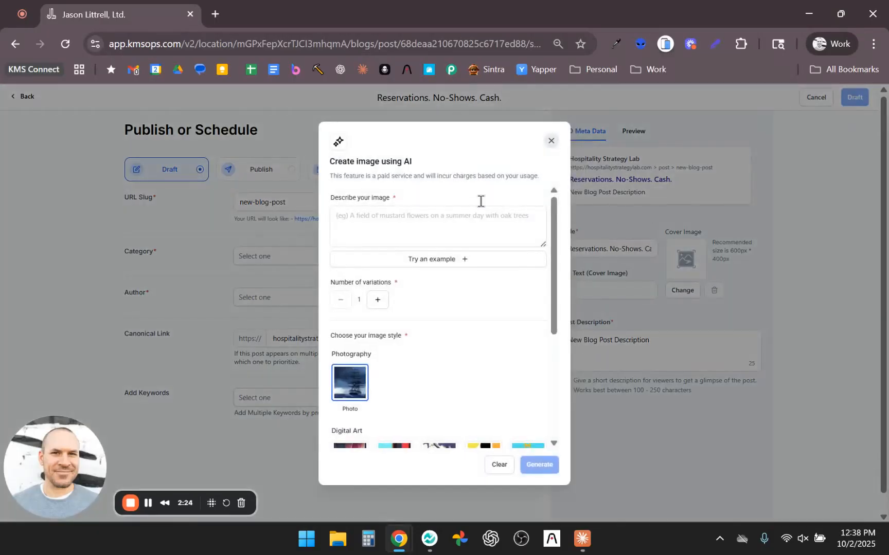
click(438, 226)
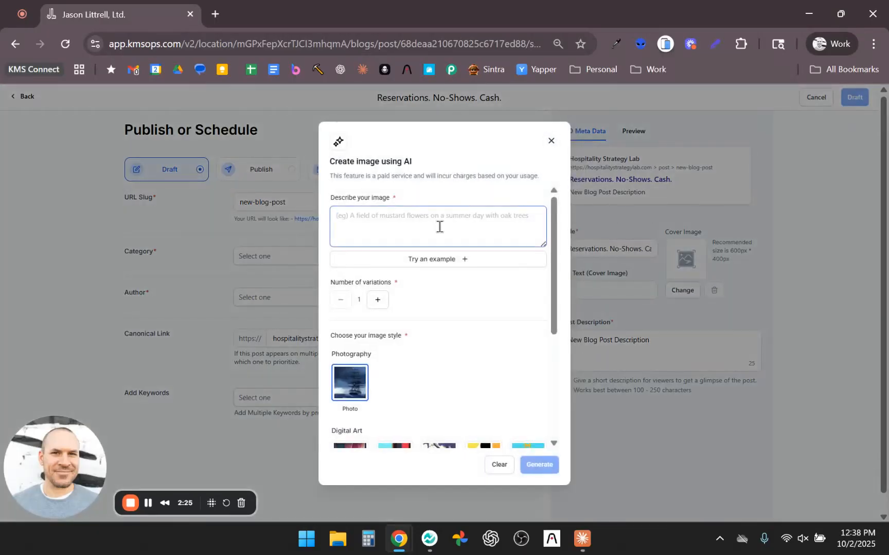
key(ctrl+v)
scroll(546, 422, down, 3)
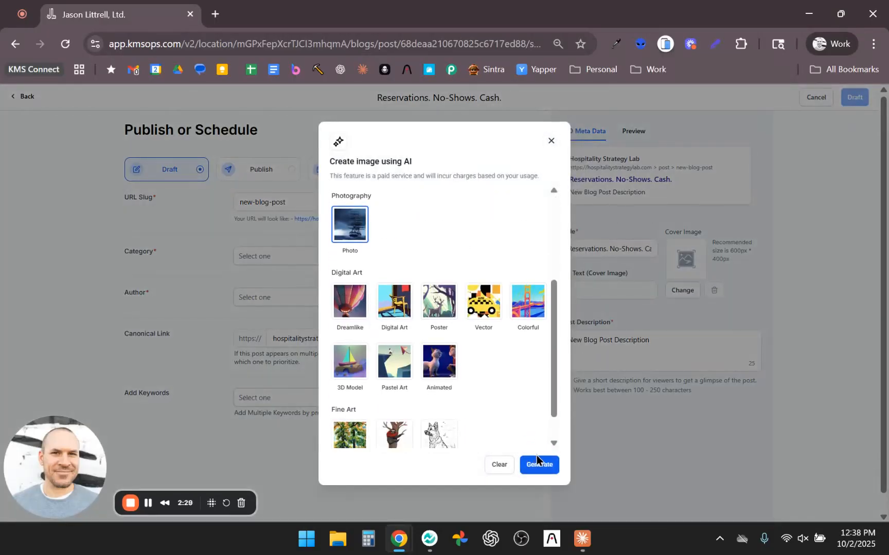
click(537, 460)
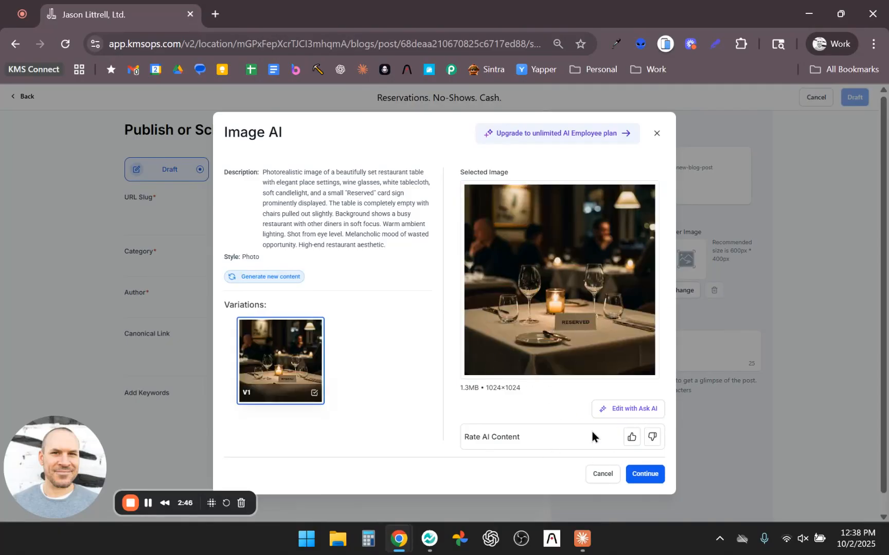
click(649, 475)
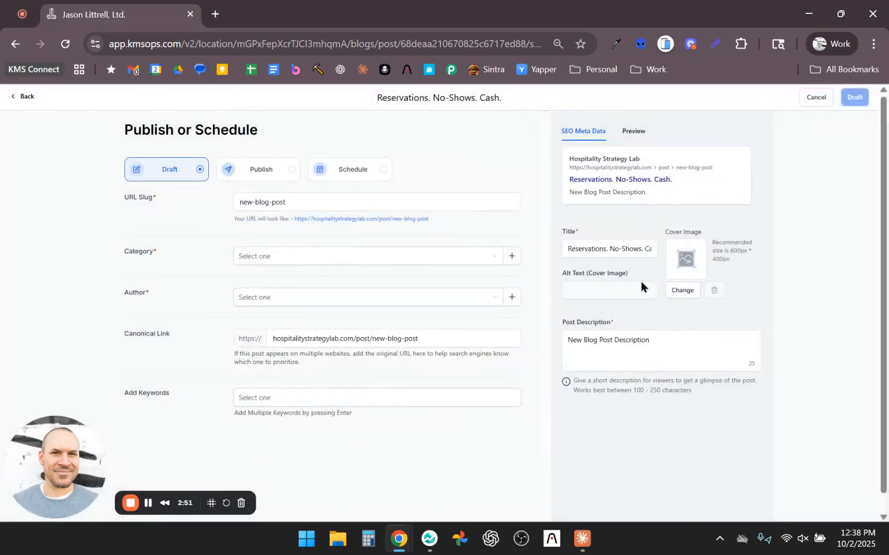
Step: Set the generated reserved-table image from the Content AI folder as the post's cover image
click(682, 291)
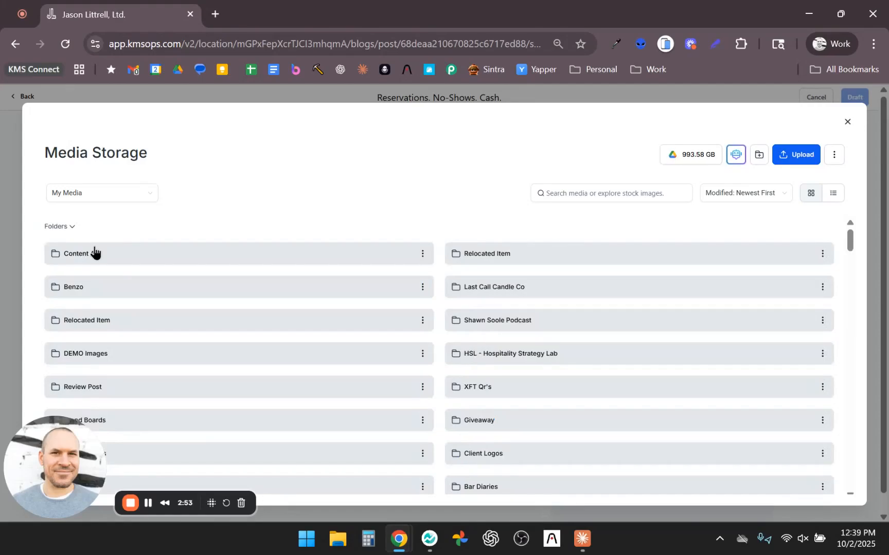
click(93, 251)
click(134, 317)
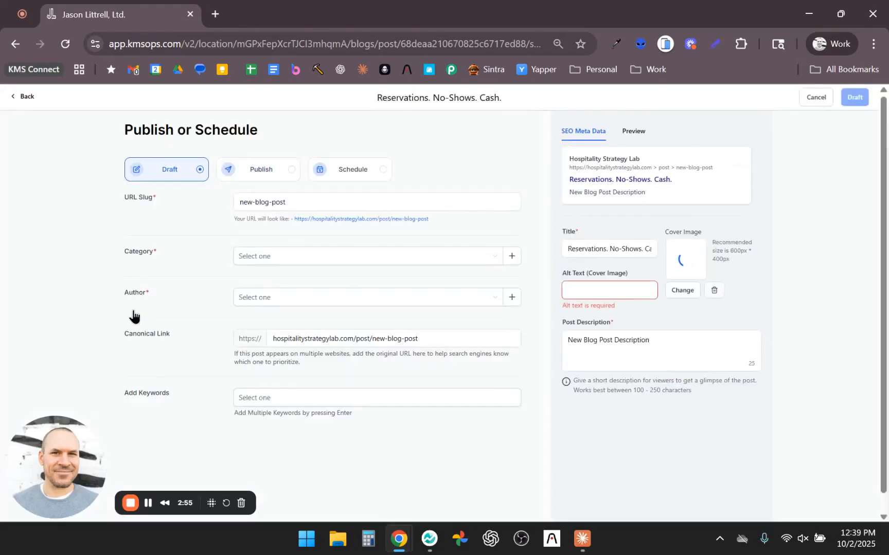
Step: Paste the AI image prompt as the cover image's alt text and check the entered text
click(619, 295)
key(ctrl+v)
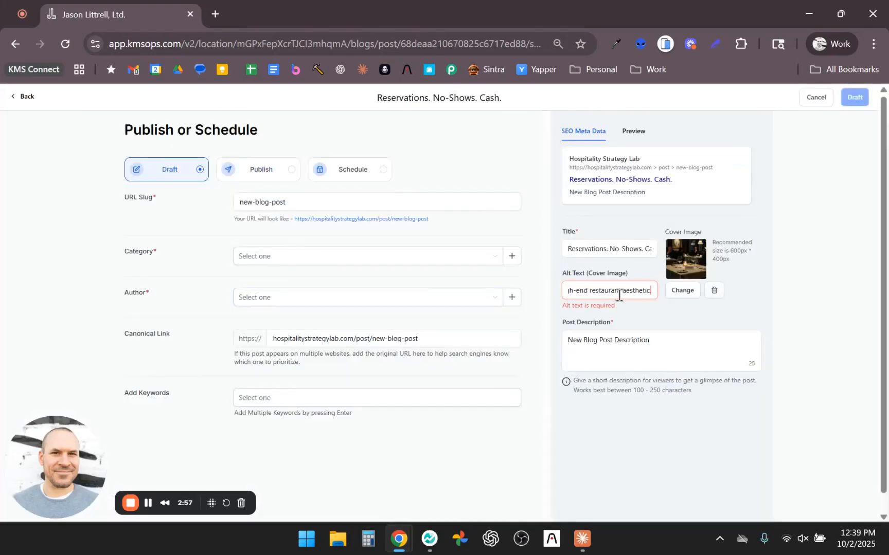
drag(616, 294, 700, 314)
click(587, 294)
click(582, 269)
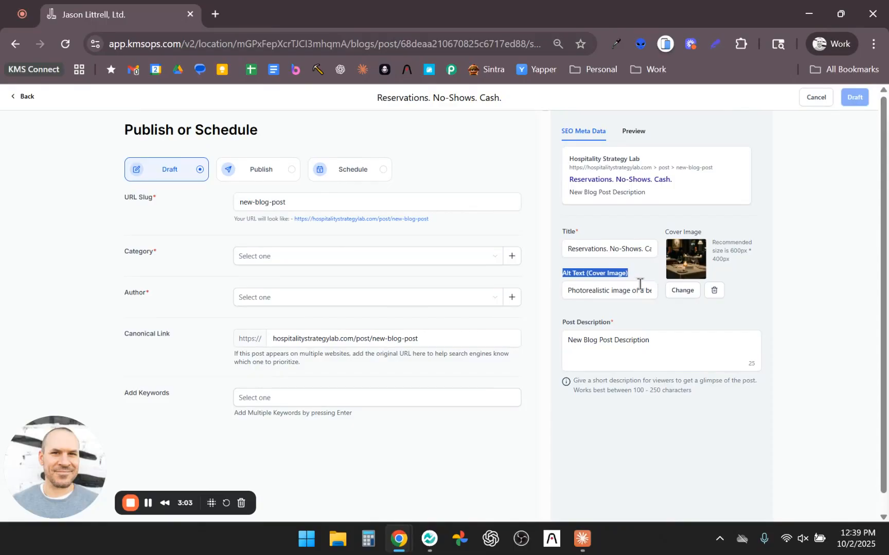
click(651, 337)
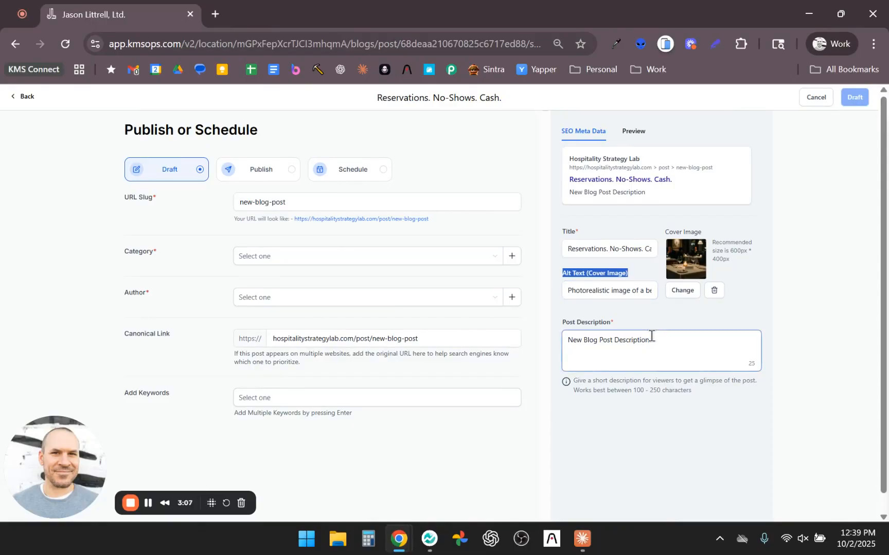
click(614, 292)
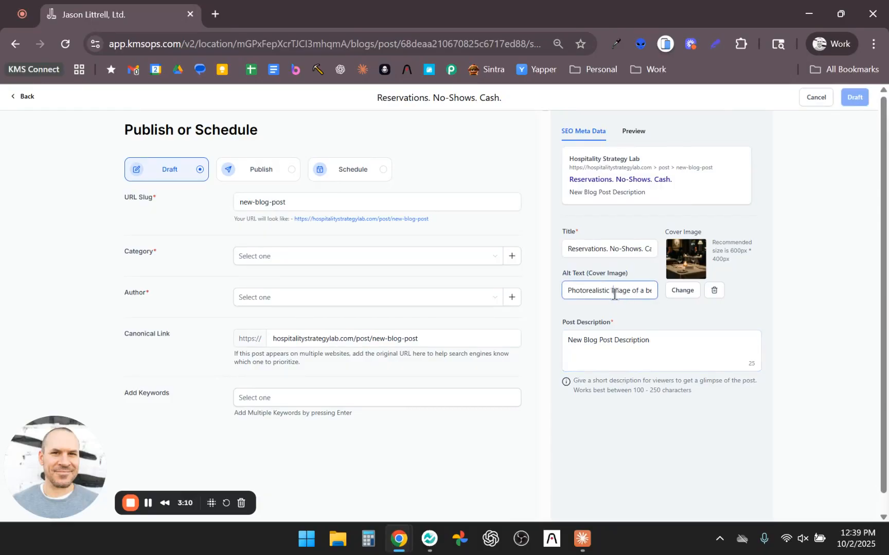
drag(567, 289, 653, 297)
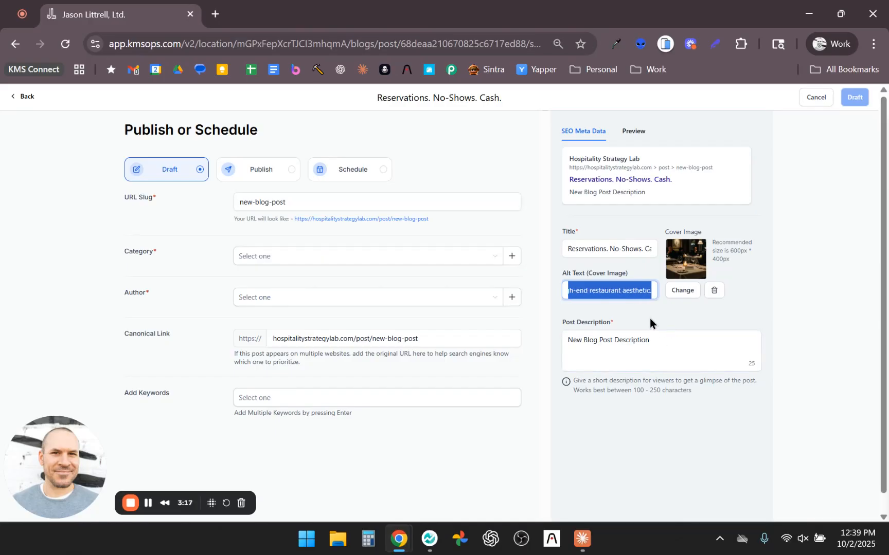
Step: Copy the Friday Post 3 SEO meta description from Claude and replace the post description with it
key(alt+Tab)
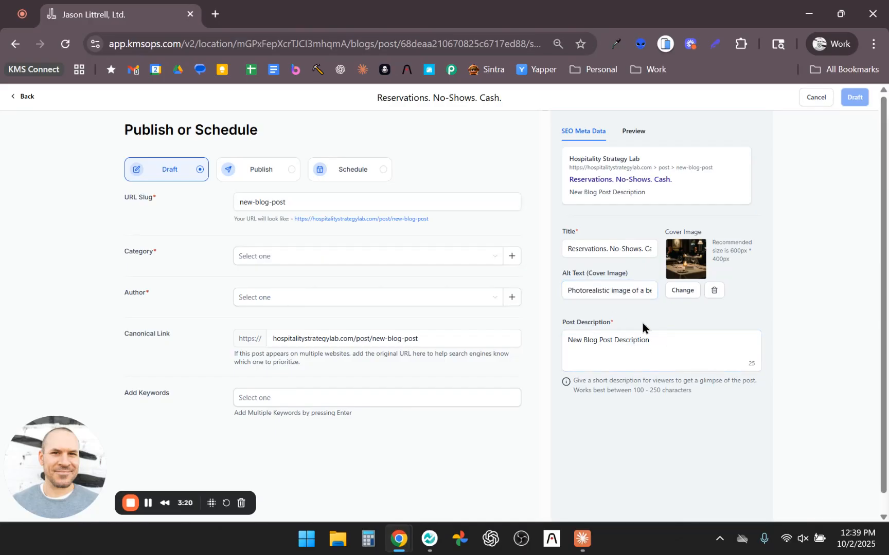
scroll(453, 288, down, 5)
scroll(460, 302, up, 12)
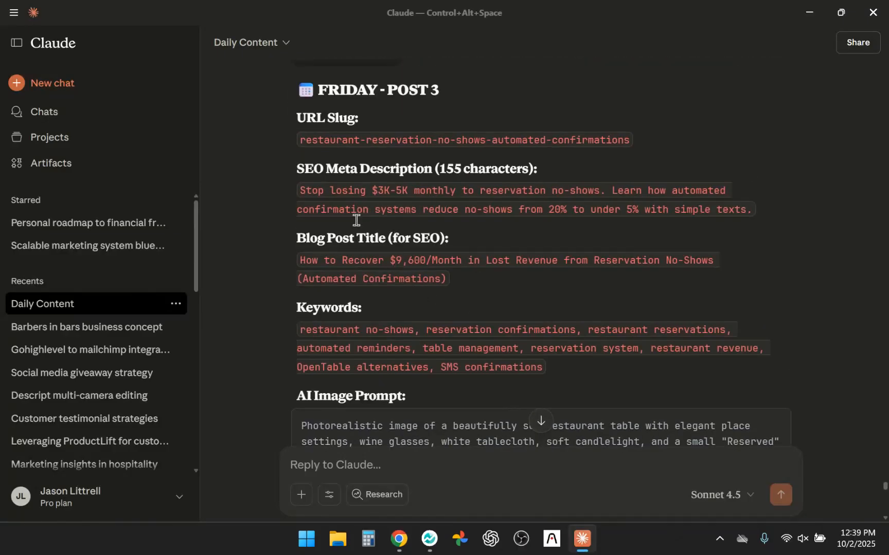
drag(301, 186, 751, 211)
key(ctrl+c)
key(alt+Tab)
click(675, 343)
key(ctrl+a)
key(ctrl+v)
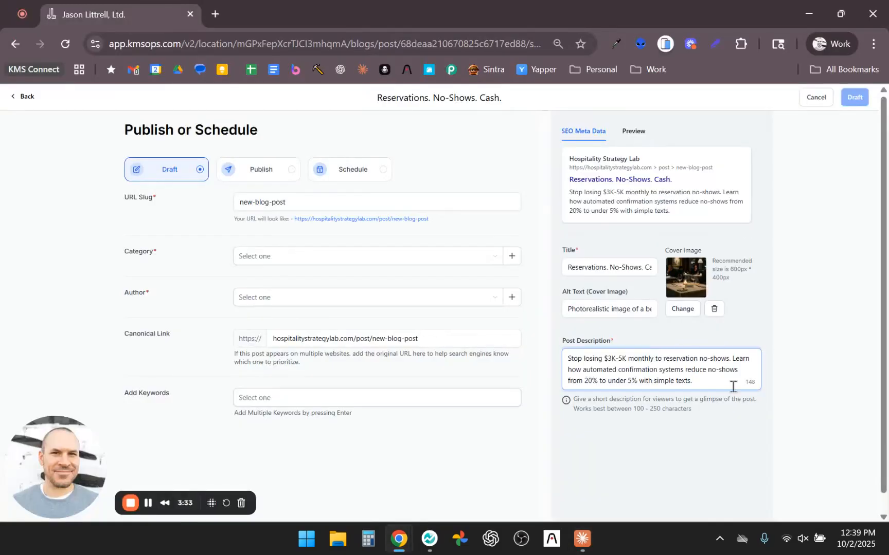
Step: Assign the Hospitality Strategy Lab and Strategy categories to the blog post
scroll(732, 387, down, 1)
click(280, 241)
click(265, 259)
click(250, 278)
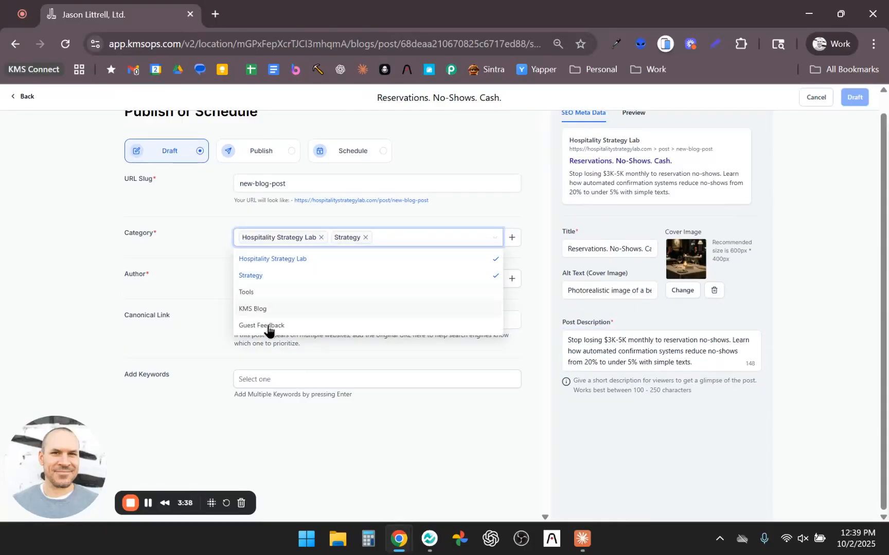
click(70, 274)
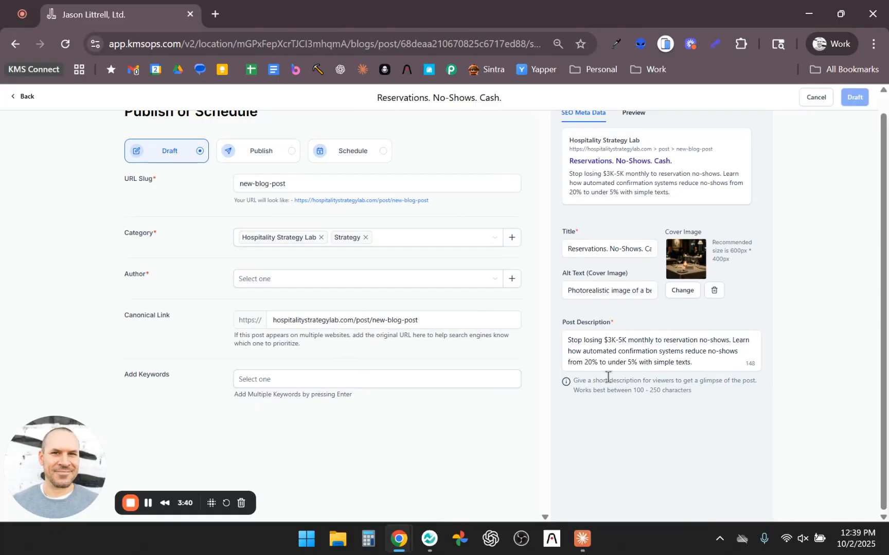
Step: Set the URL slug to restaurant-reservation-no-shows-automated-confirmations, copied from Claude, and select the post's author
scroll(507, 347, up, 1)
key(alt+Tab)
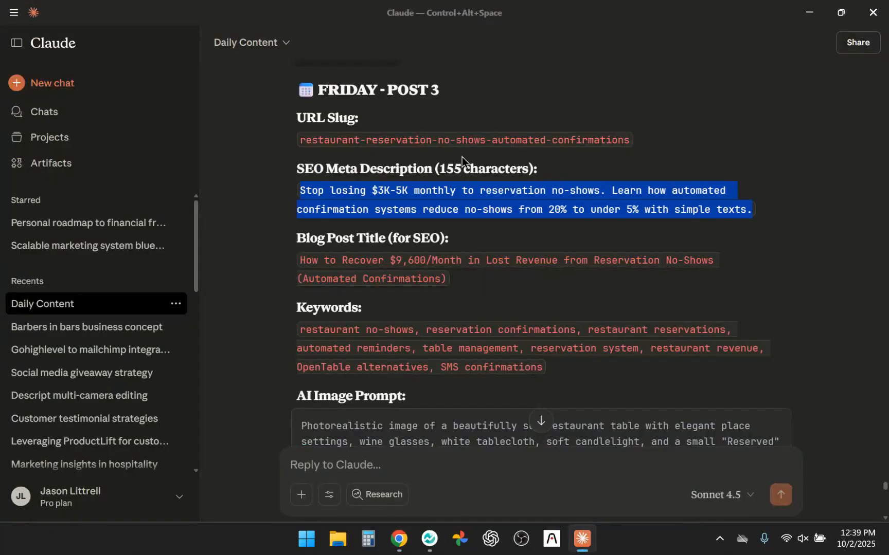
triple_click(426, 136)
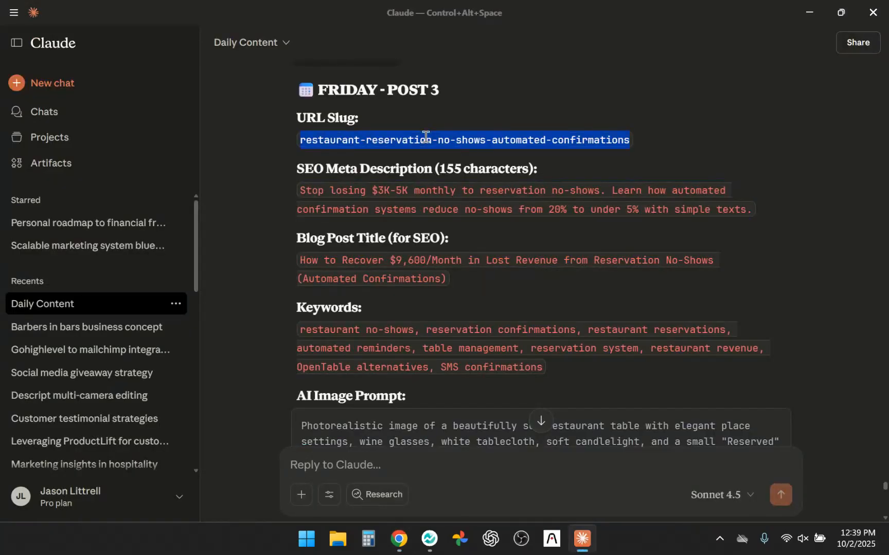
key(ctrl+c)
key(alt+Tab)
triple_click(317, 206)
key(ctrl+v)
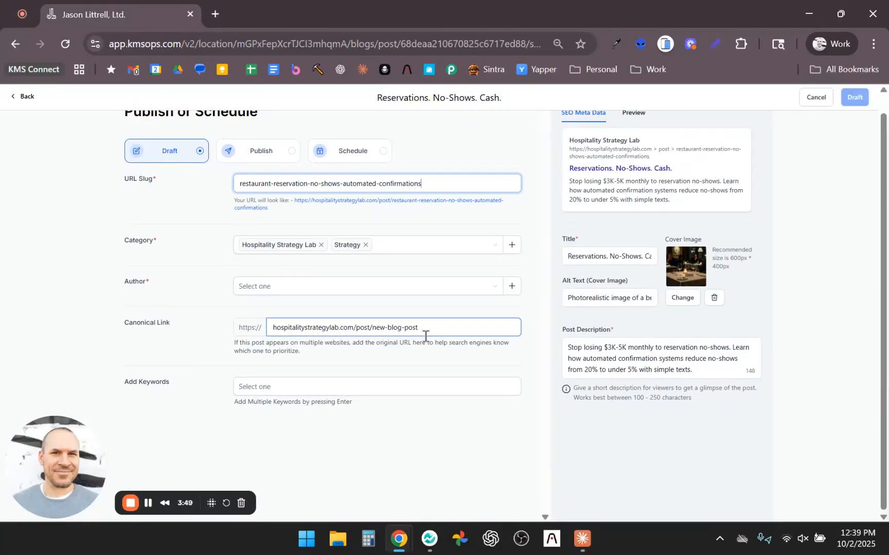
click(335, 287)
click(309, 305)
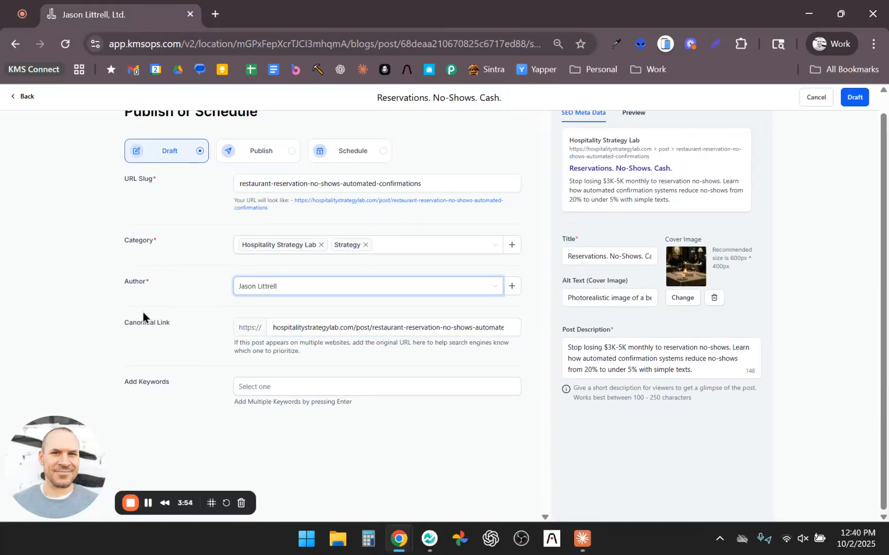
Step: Copy the first keyword, "restaurant no-shows", from Claude and add it to the post's keywords
click(319, 392)
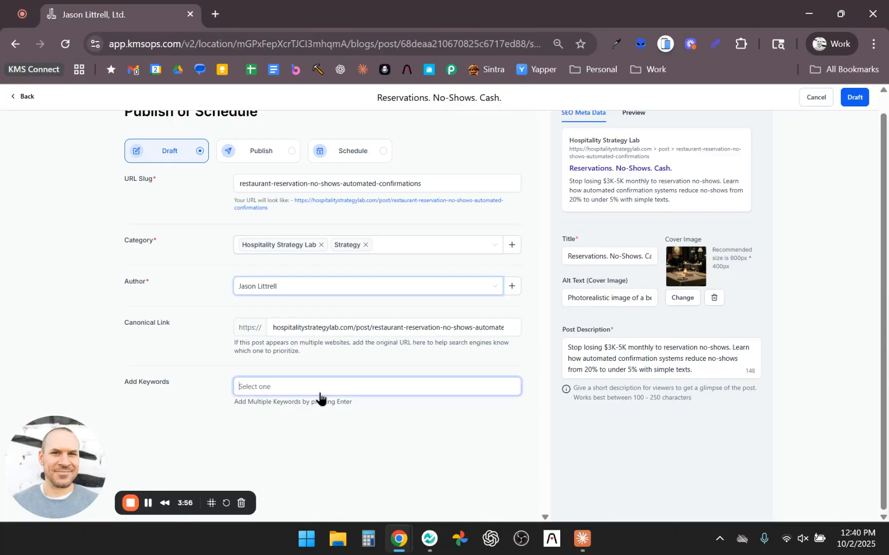
key(alt+Tab)
drag(300, 303, 415, 303)
key(ctrl+c)
key(alt+Tab)
click(346, 392)
key(ctrl+v)
key(Return)
Step: Copy "reservation confirmations" from Claude's keyword list and add it as a post keyword
key(alt+Tab)
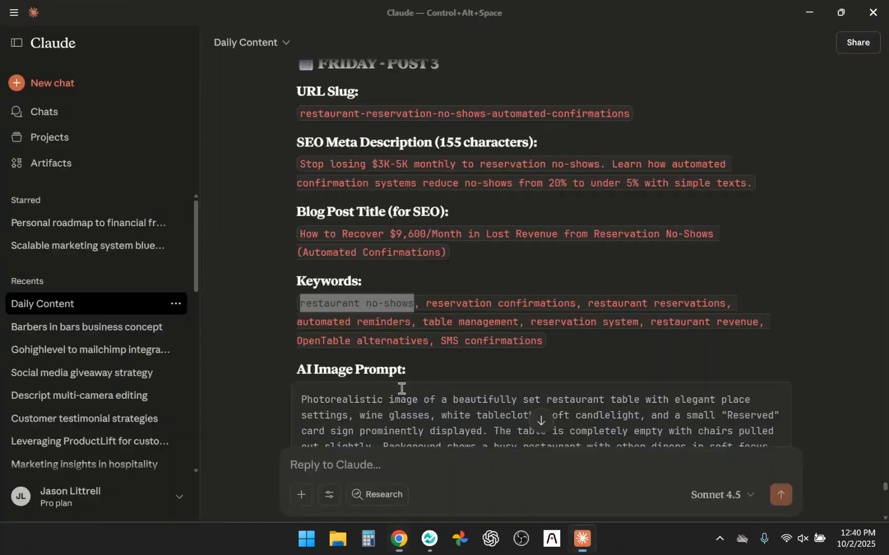
drag(427, 306, 569, 306)
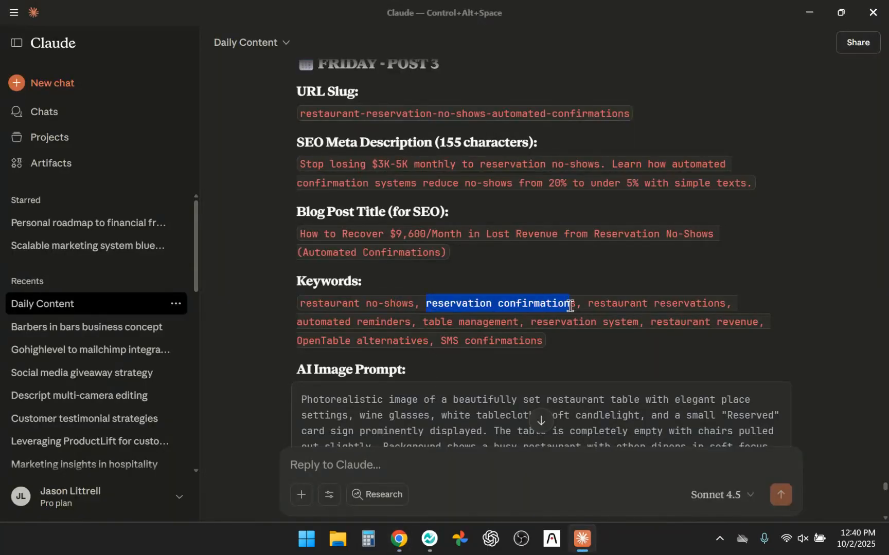
key(alt+Tab)
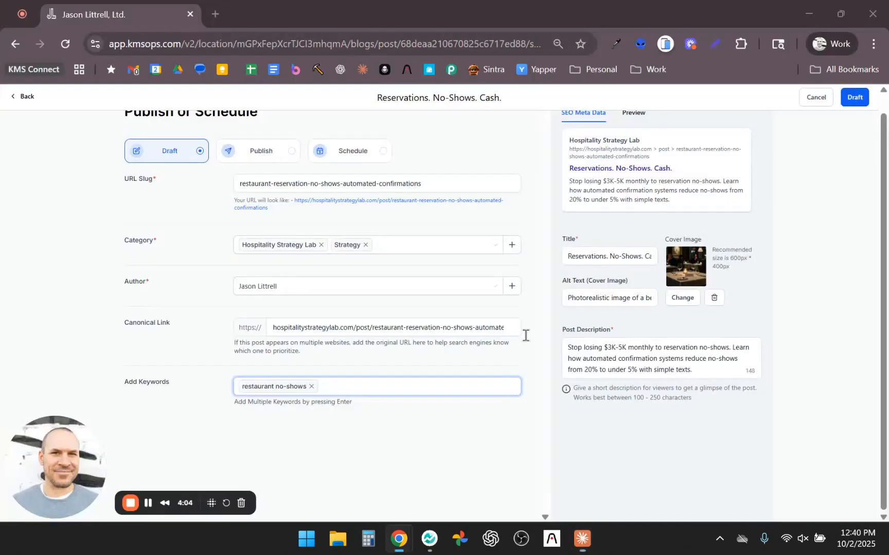
click(409, 389)
key(ctrl+v)
key(Return)
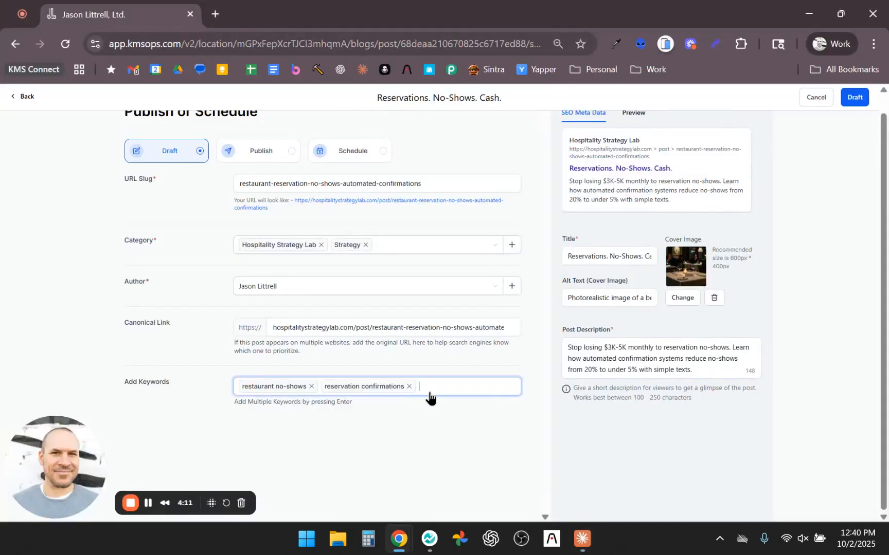
Step: Add the keyword "restaurant reservations" from Claude's list to the blog post
key(alt+Tab)
drag(588, 304, 719, 305)
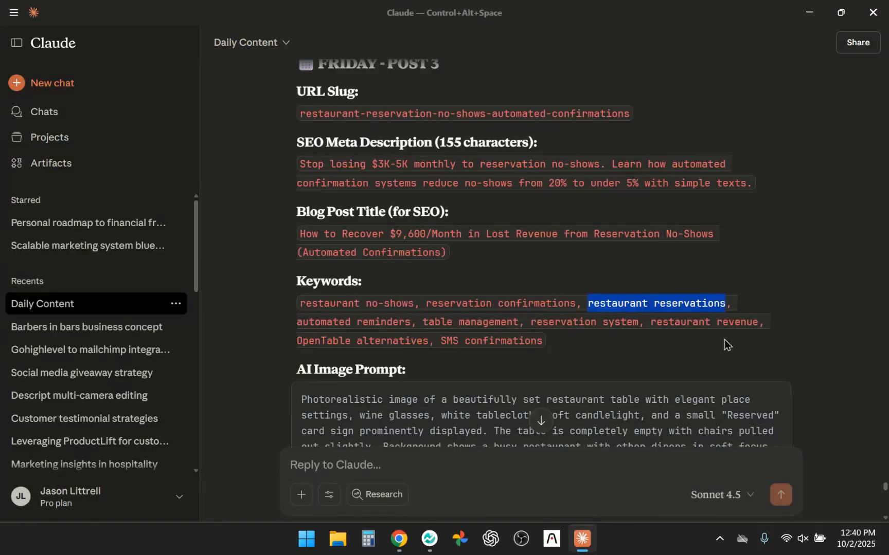
key(alt+Tab)
key(ctrl+v)
key(Return)
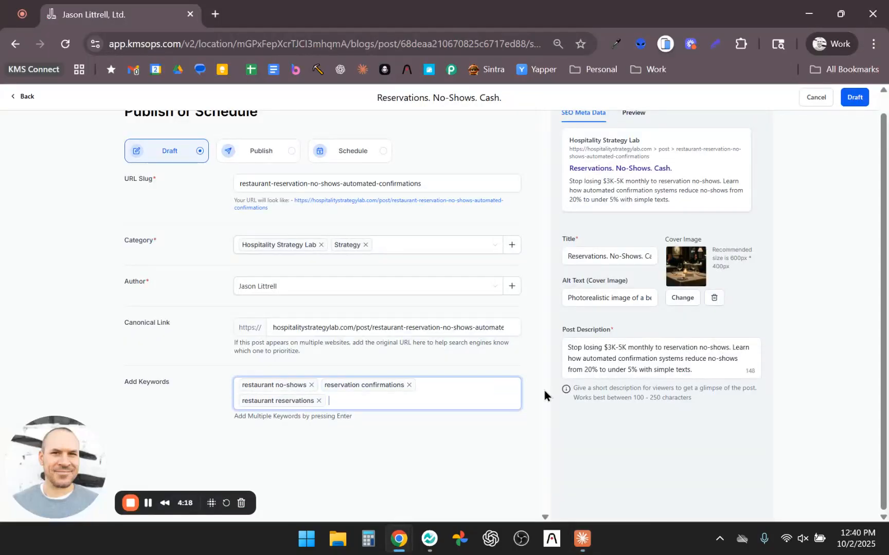
Step: Copy "automated reminders" from Claude's keyword list and add it as a post keyword
key(alt+Tab)
drag(300, 324, 413, 337)
key(ctrl+c)
key(alt+Tab)
click(420, 398)
key(ctrl+v)
key(Return)
Step: Copy "table management" from Claude's keyword list and add it to the post's keywords
key(alt+Tab)
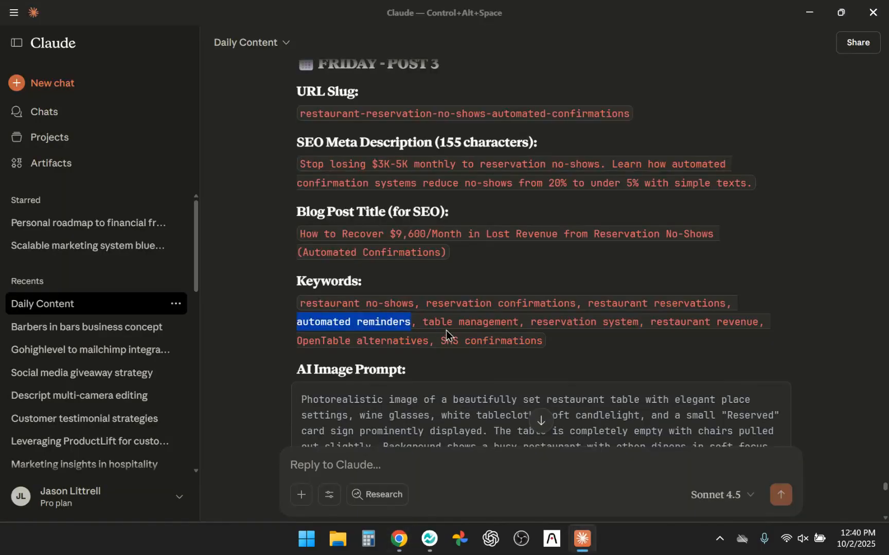
drag(425, 324, 502, 318)
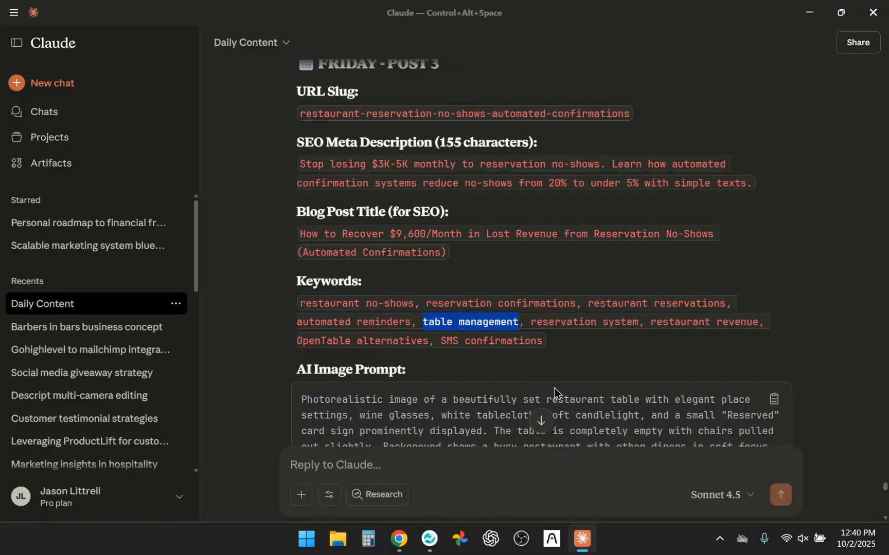
key(ctrl+c)
key(alt+Tab)
click(454, 397)
key(ctrl+v)
key(Return)
Step: Copy "reservation system" from Claude's keyword list and add it to the post's keywords
key(alt+Tab)
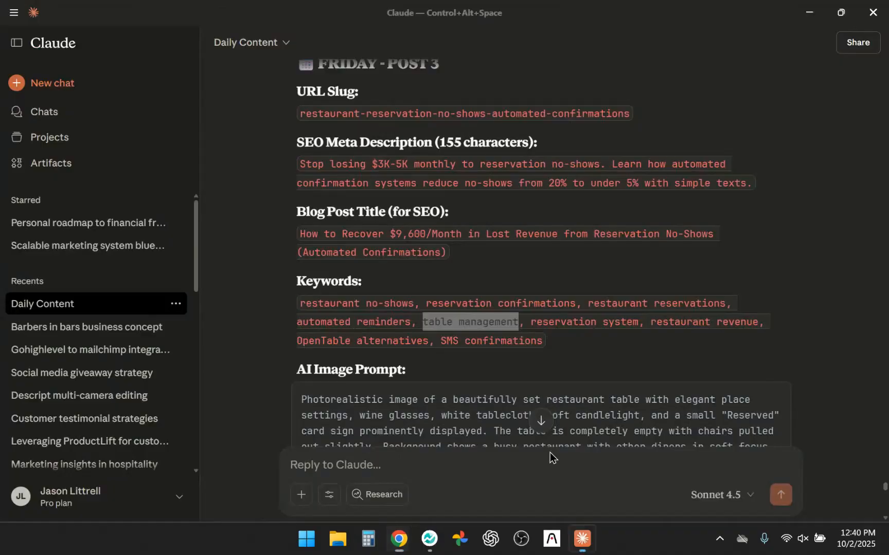
drag(532, 325, 640, 327)
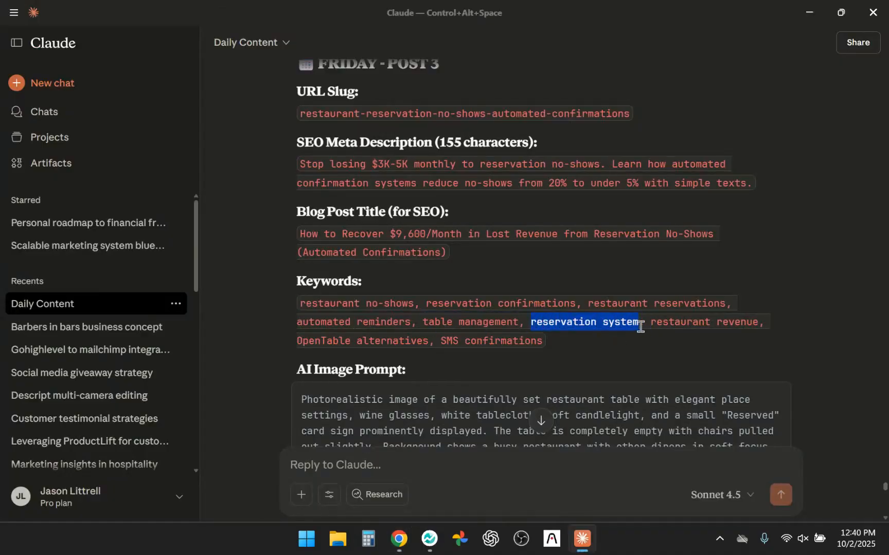
key(ctrl+c)
key(alt+Tab)
click(502, 406)
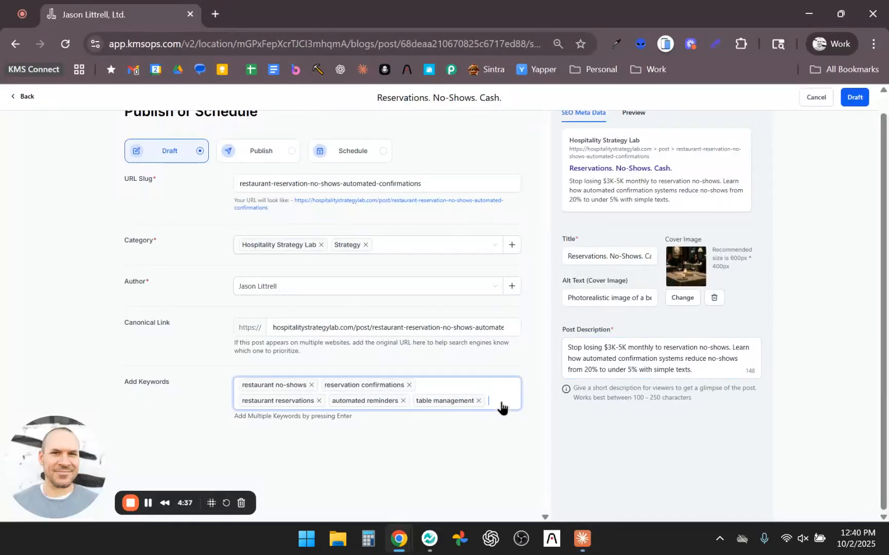
key(ctrl+v)
key(Return)
Step: Try to add the keyword "restaurant revenue" copied from Claude to the post's keywords
key(alt+Tab)
drag(651, 322, 759, 324)
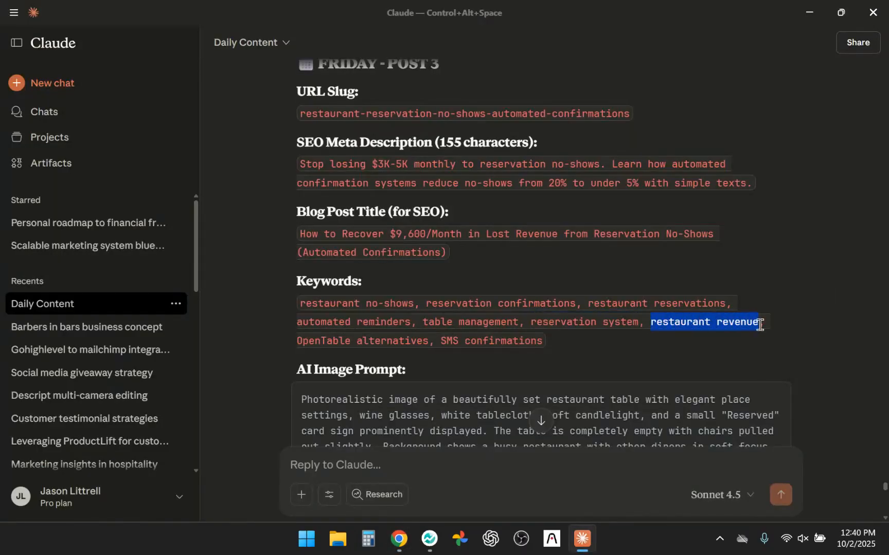
key(ctrl+c)
key(alt+Tab)
click(499, 401)
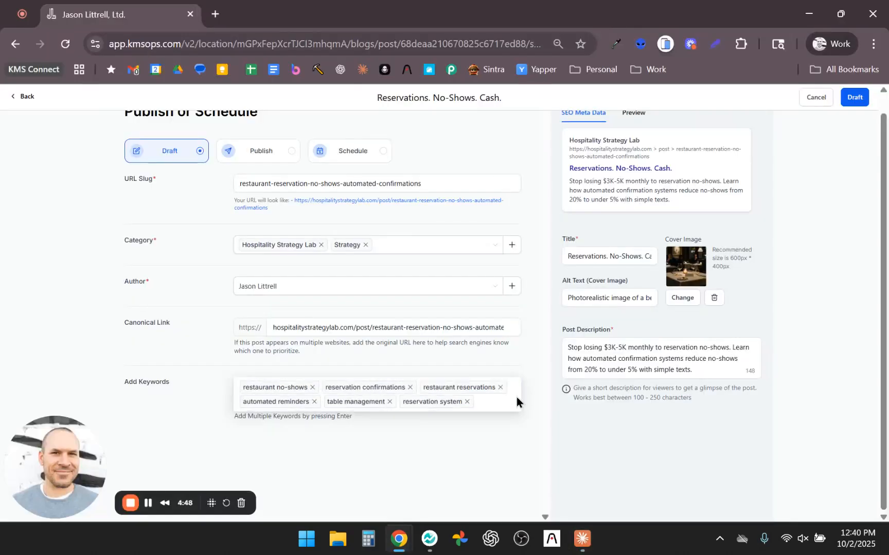
Step: Switch the post to scheduled publishing and set its date and time to Oct 20, 2025, 8:41 AM
scroll(501, 455, up, 1)
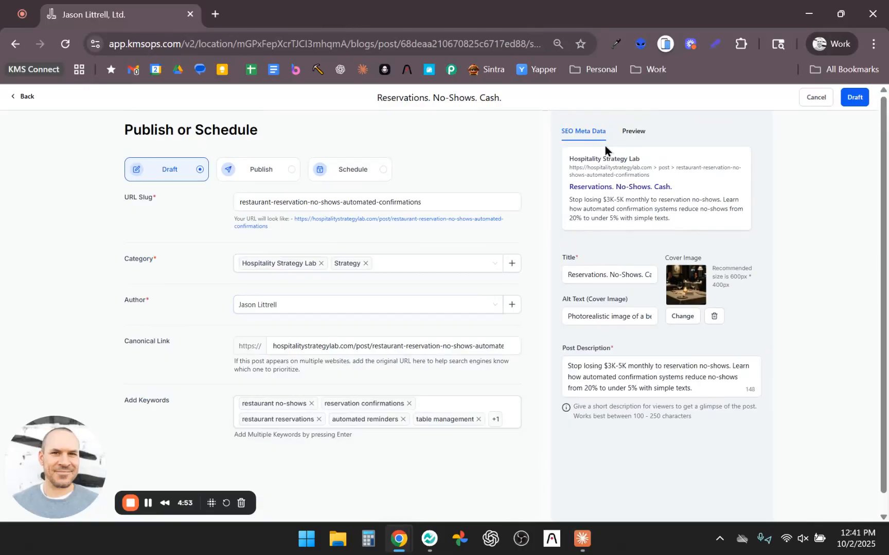
click(351, 177)
click(259, 202)
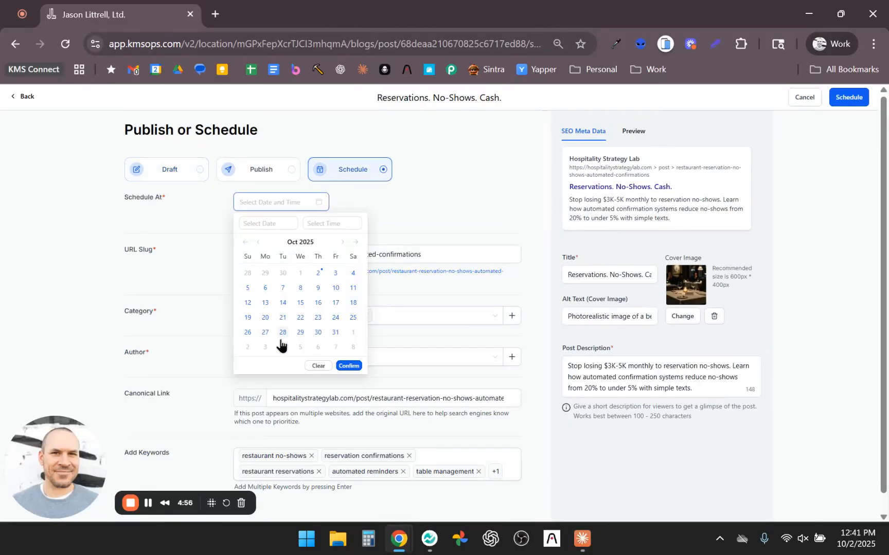
click(265, 318)
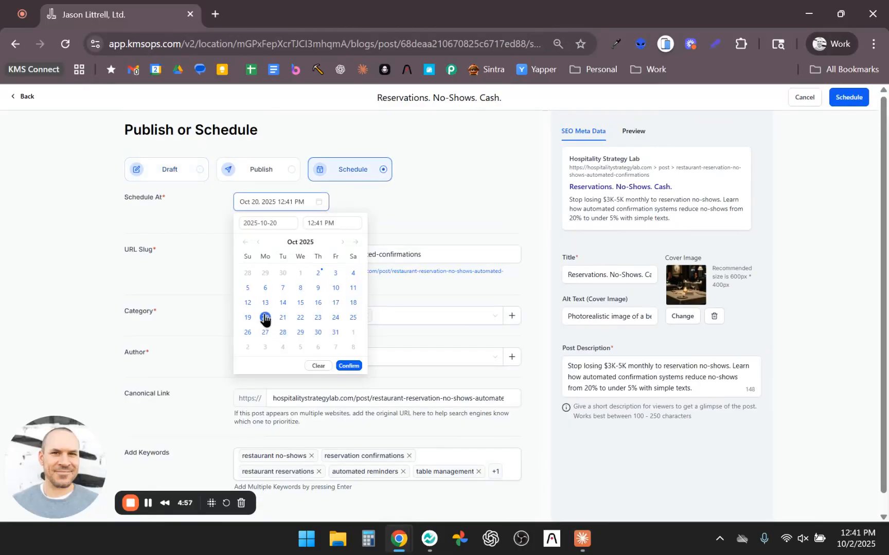
click(313, 222)
scroll(308, 283, up, 2)
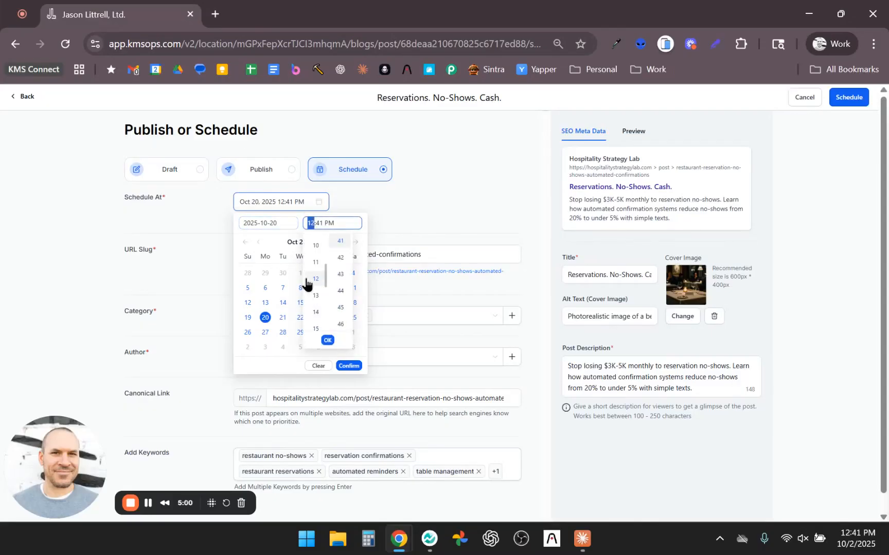
scroll(308, 281, up, 1)
click(311, 260)
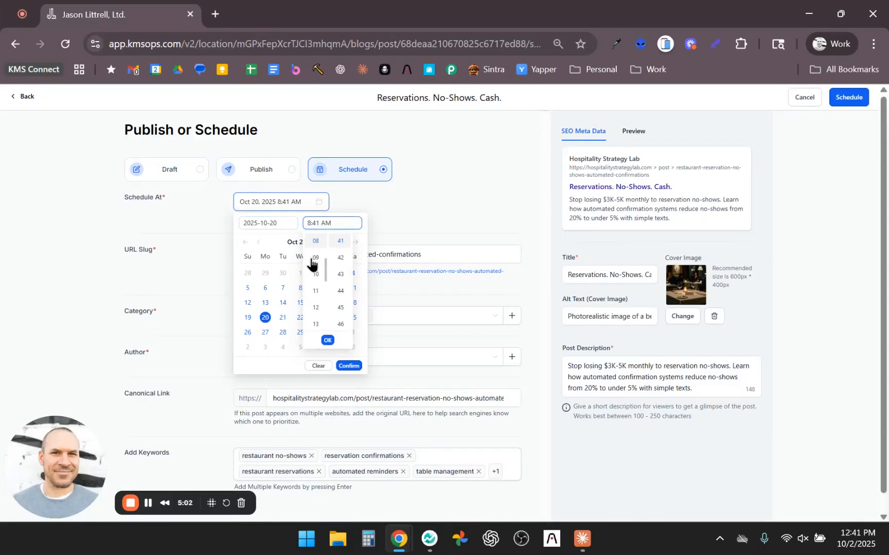
click(327, 341)
click(354, 369)
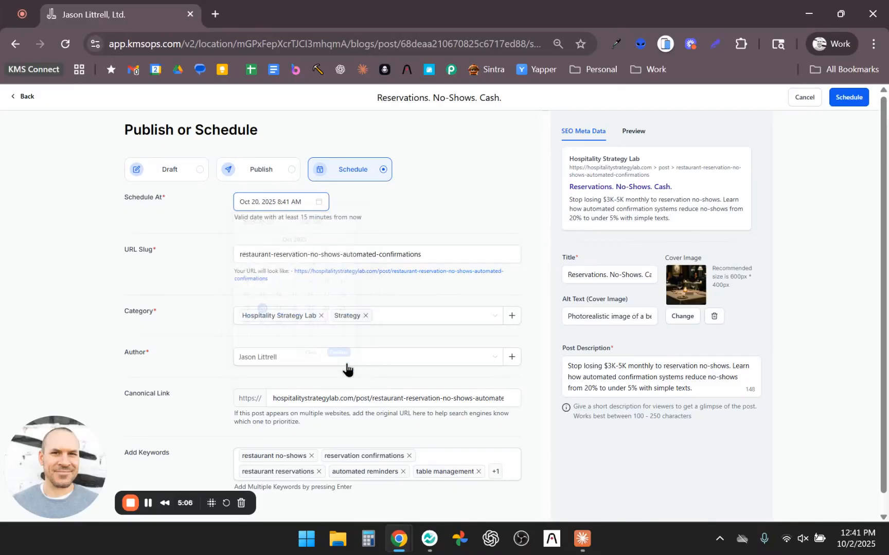
Step: Review the publishing settings and schedule the blog post
scroll(648, 310, down, 2)
scroll(648, 310, up, 2)
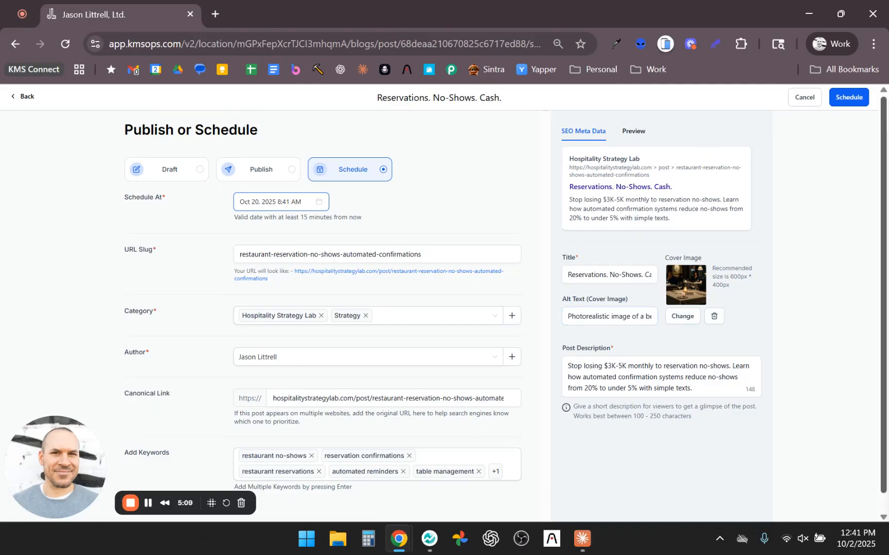
click(846, 99)
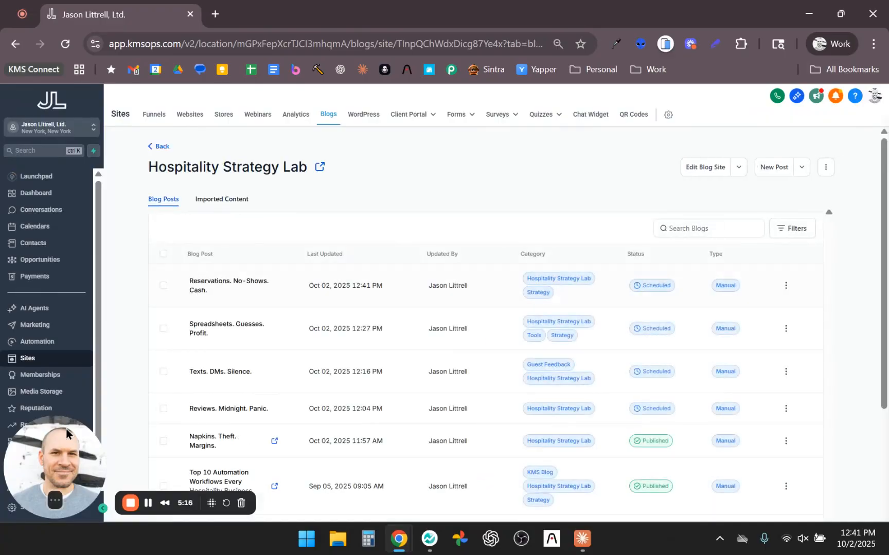
Step: Open the live Hospitality Strategy Lab blog site and look through its published posts
drag(90, 449, 177, 447)
drag(147, 166, 306, 172)
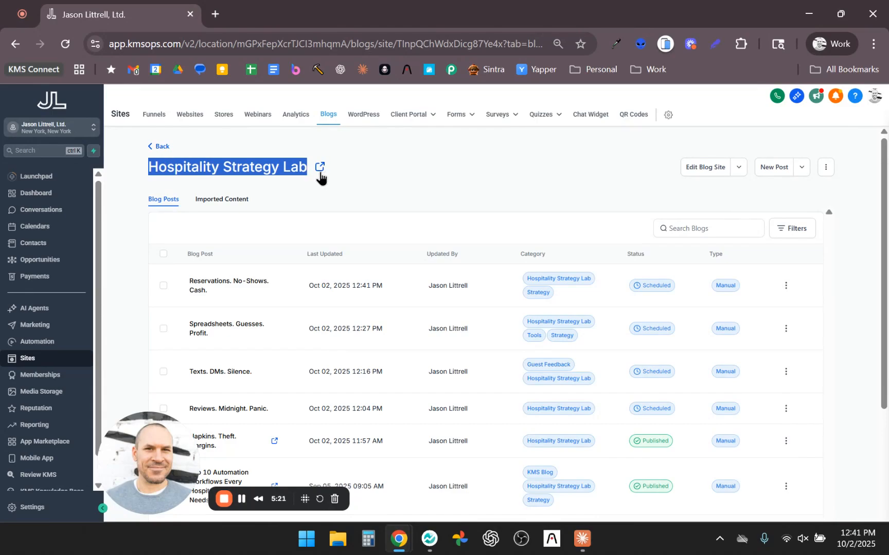
click(320, 171)
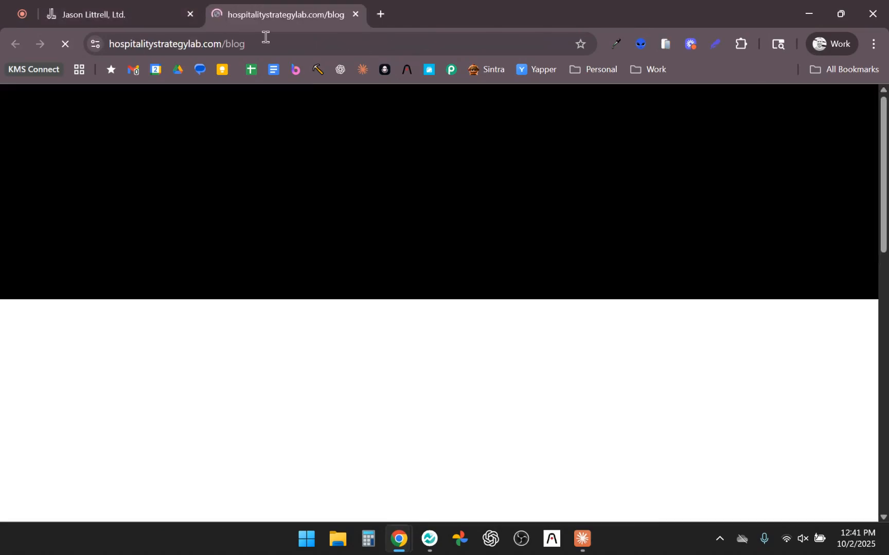
scroll(563, 289, down, 3)
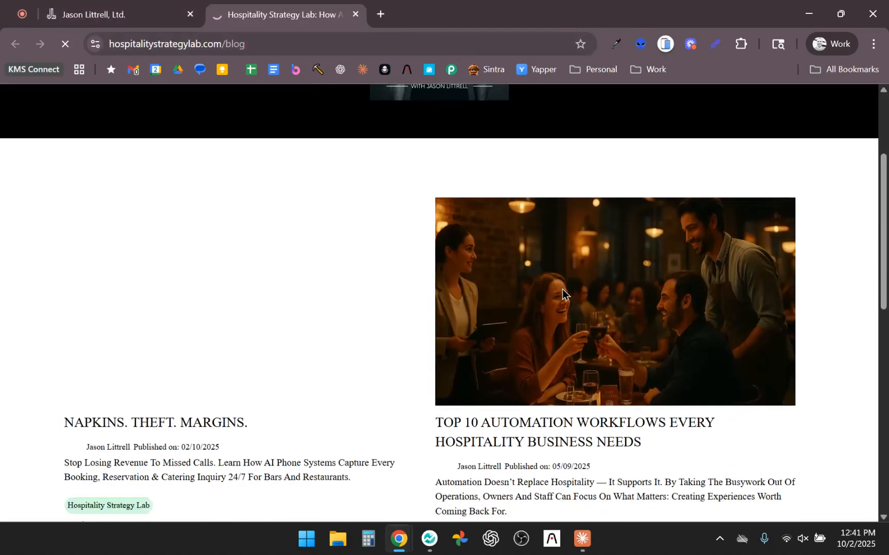
scroll(563, 289, down, 5)
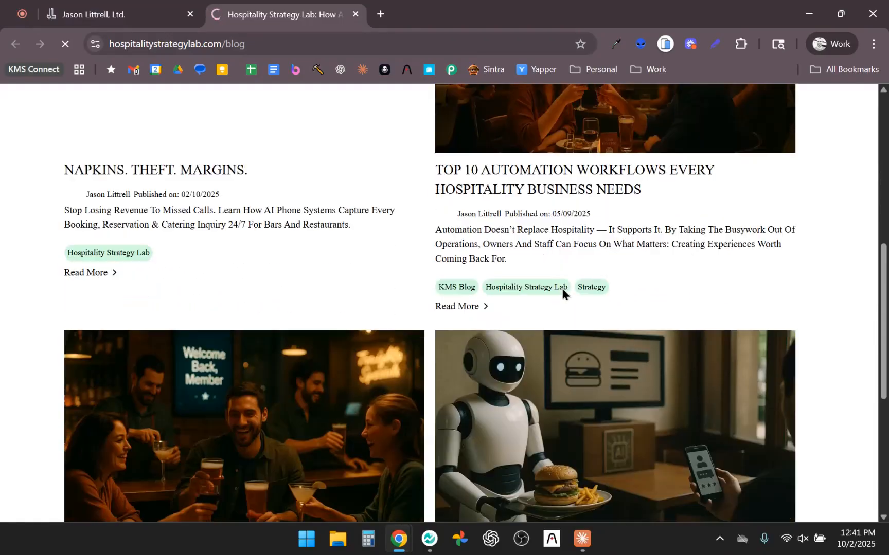
Step: Try to open the blog's RSS feed by adding /feed.xml to the hospitalitystrategylab.com/blog address
scroll(563, 290, down, 5)
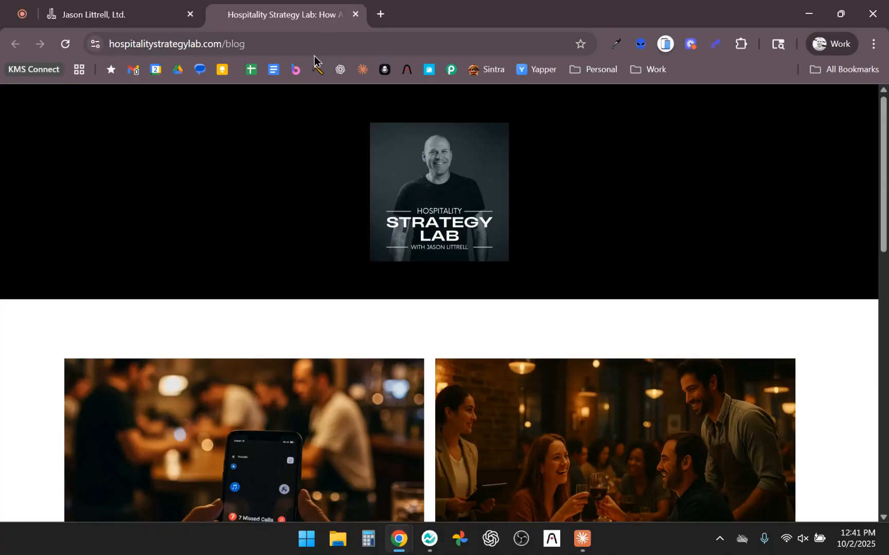
click(306, 46)
click(305, 46)
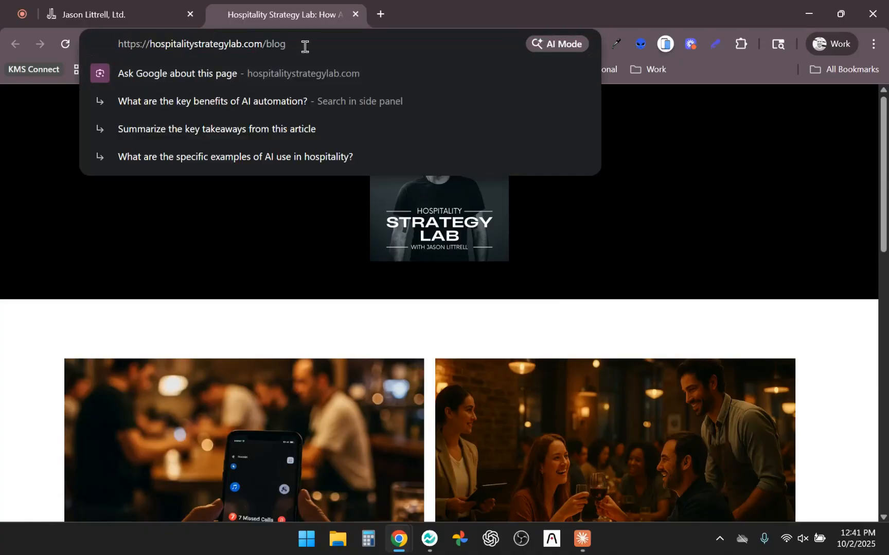
text(/feed.xml)
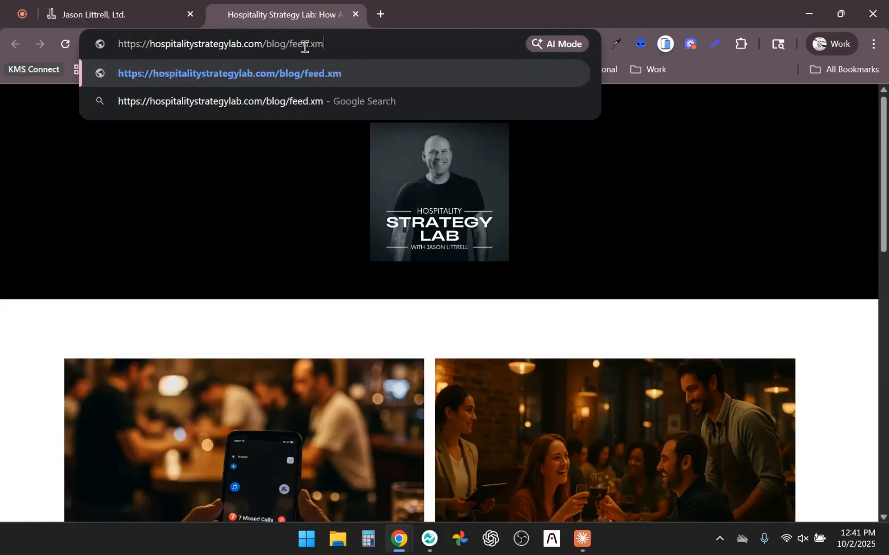
key(Return)
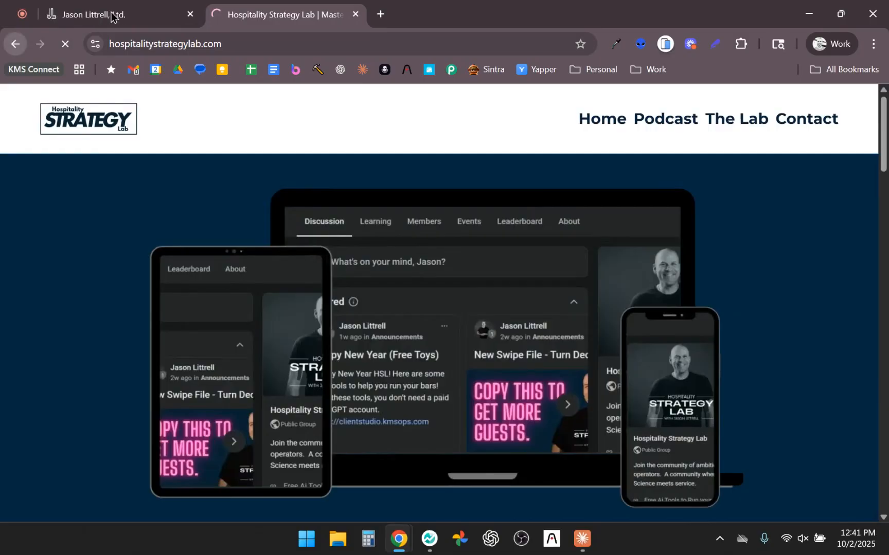
Step: Return to the blog management site and open the list of RSS feeds in the Social Planner's content
click(119, 14)
click(488, 196)
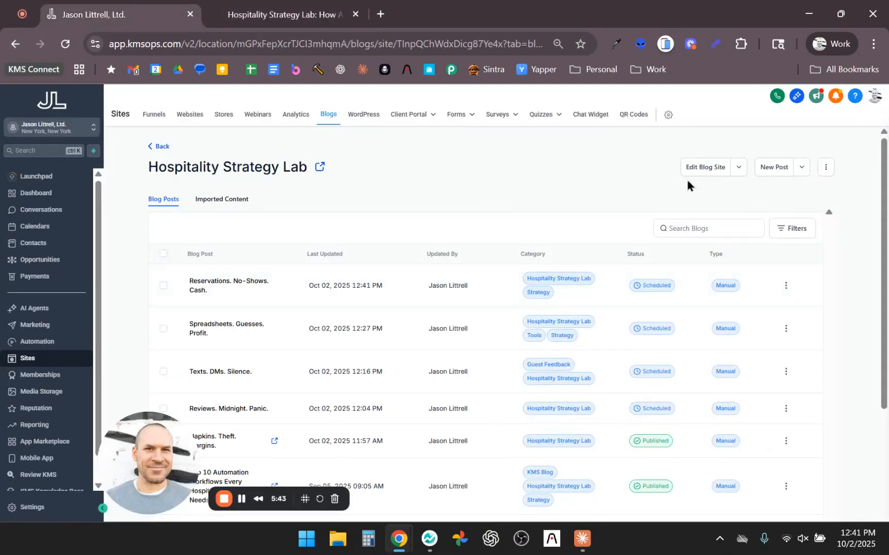
click(35, 325)
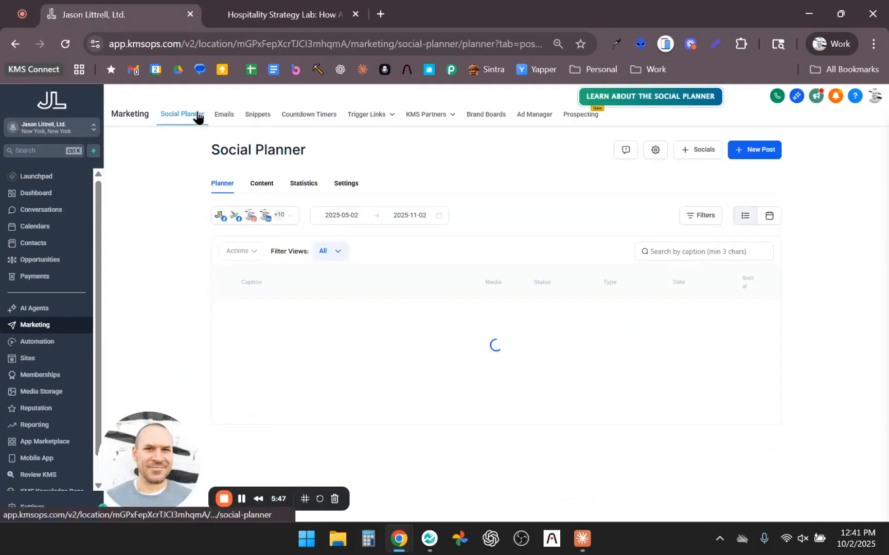
click(255, 183)
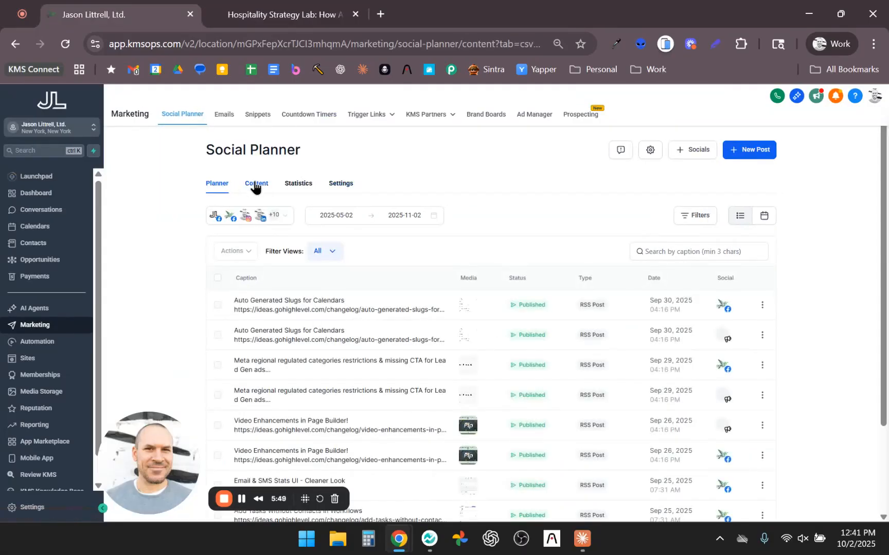
click(255, 278)
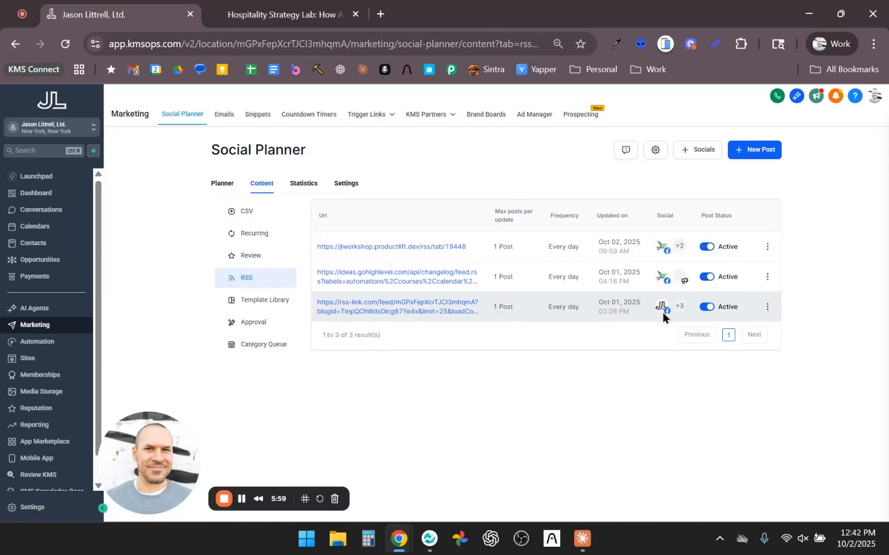
Step: Examine the rss-link.com blog feed's social accounts, hashtags, check frequency and post preview, then close its settings without saving
mouse_move(686, 307)
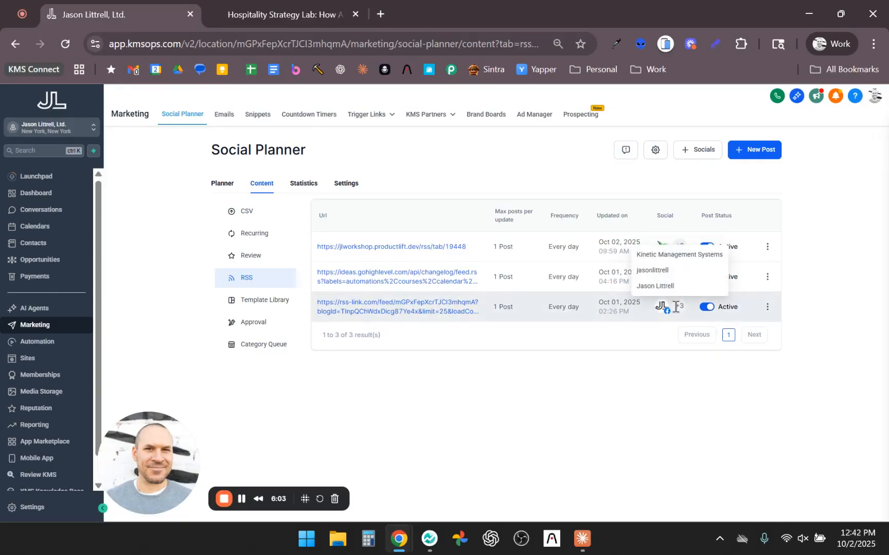
click(768, 308)
click(770, 271)
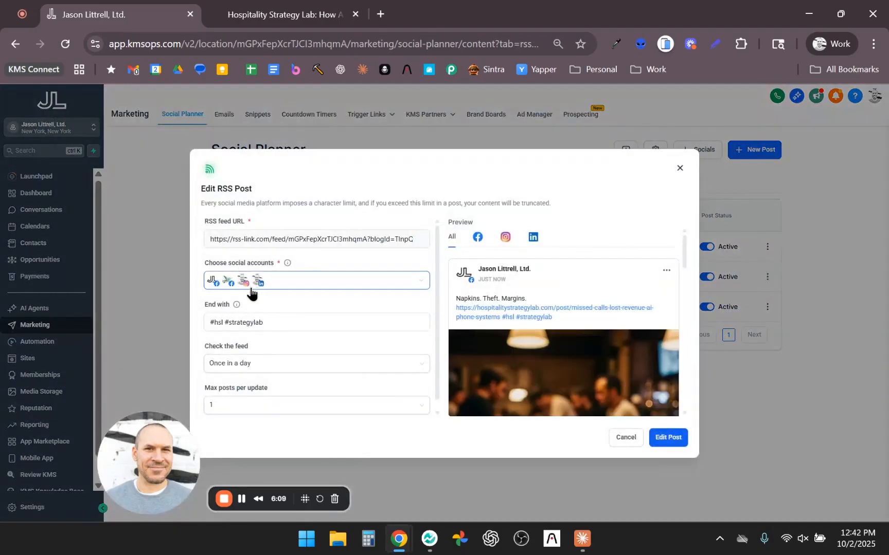
scroll(293, 311, down, 1)
scroll(292, 308, down, 1)
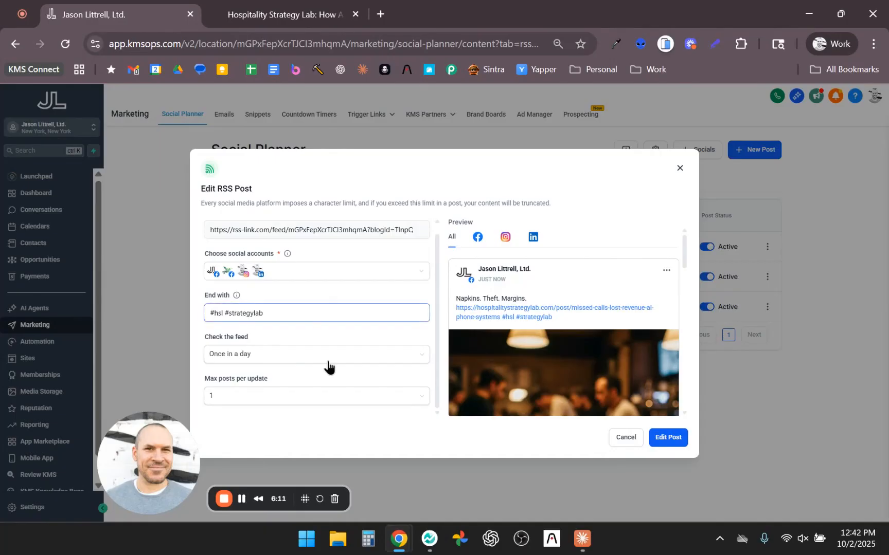
scroll(622, 349, down, 6)
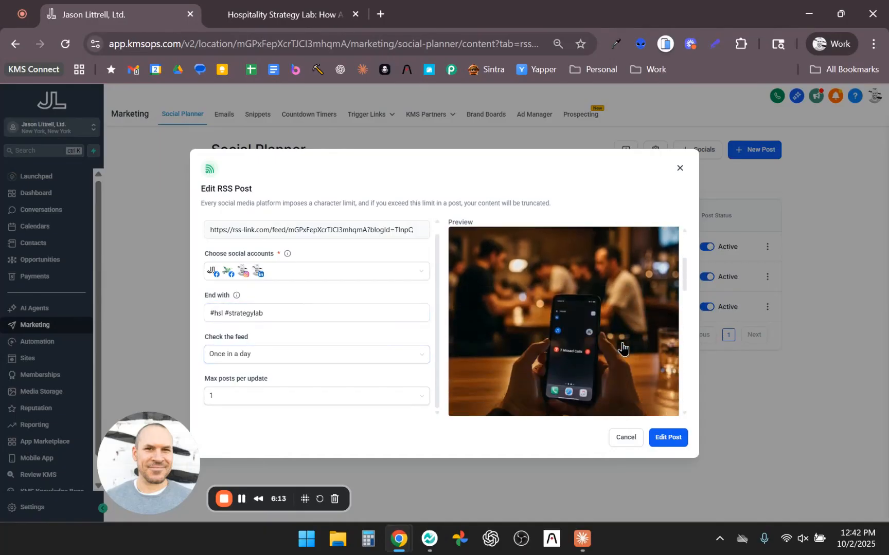
scroll(623, 350, down, 10)
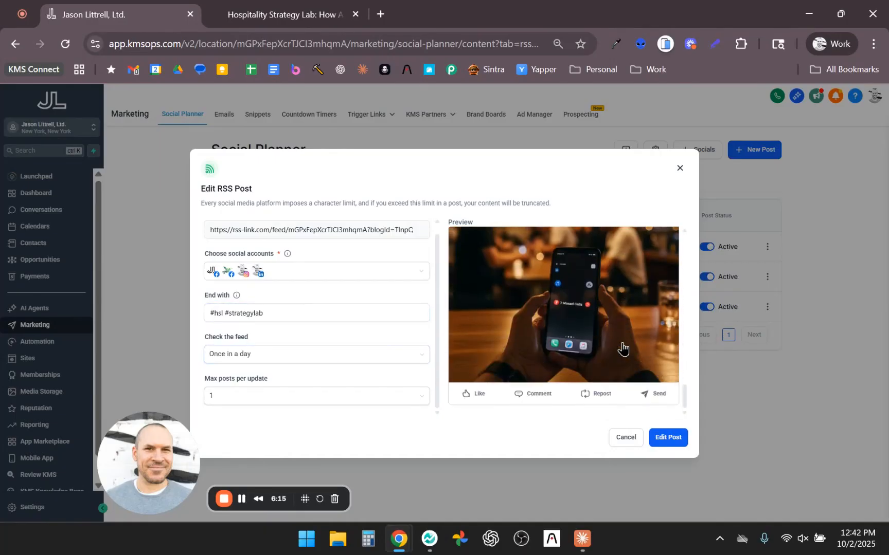
scroll(623, 350, up, 20)
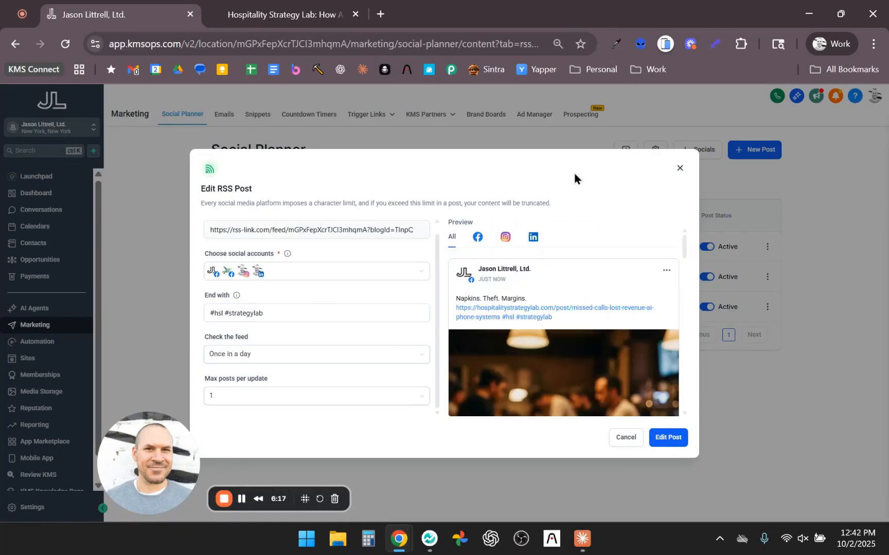
click(680, 169)
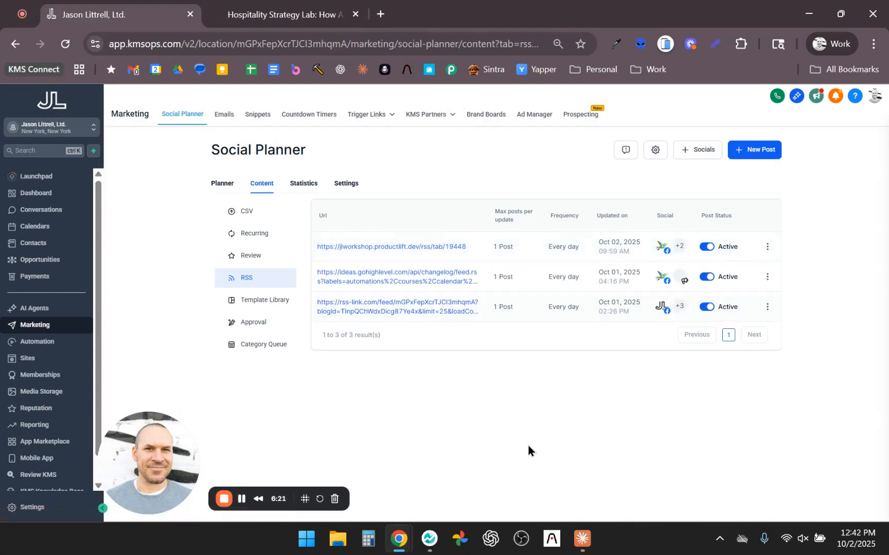
Step: Switch to Claude to look through the Daily Content chat's generated posts, then return to the Social Planner in the browser
key(alt+Tab)
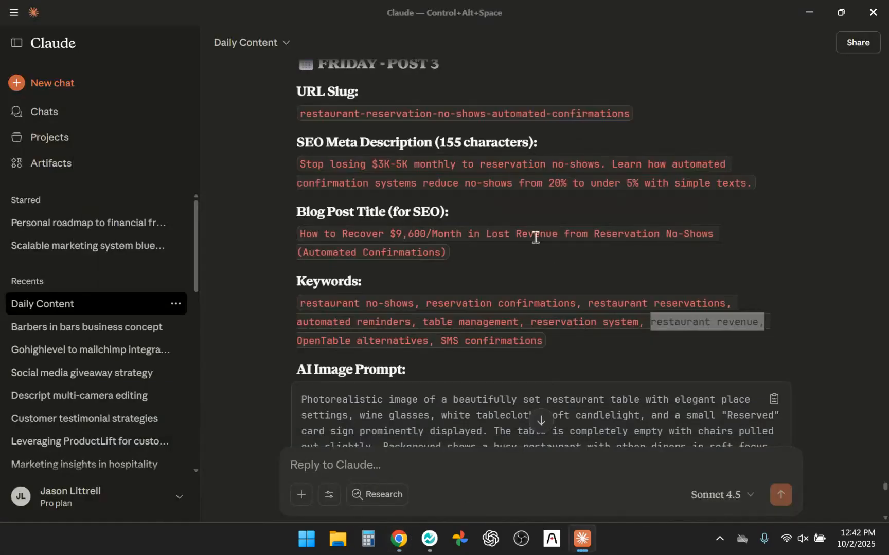
scroll(535, 238, up, 15)
scroll(535, 237, up, 15)
scroll(535, 237, down, 10)
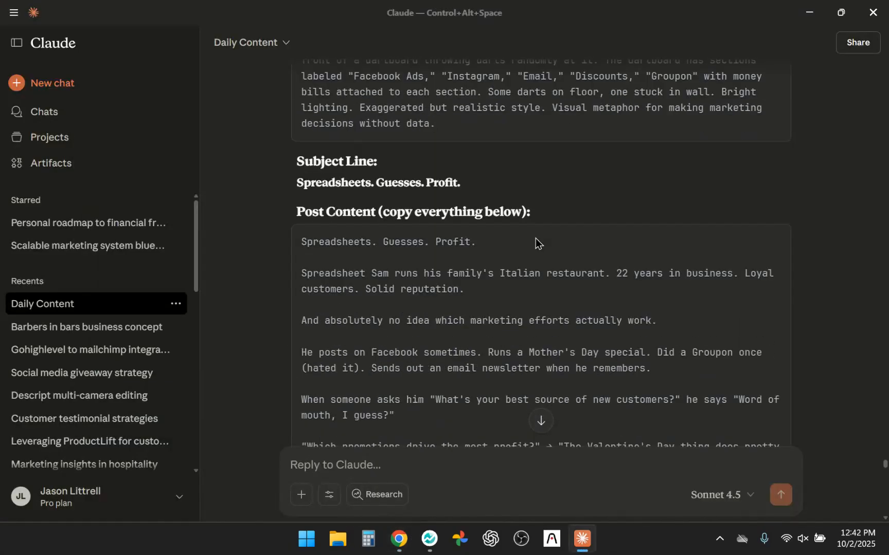
scroll(536, 237, down, 2)
key(alt+Tab)
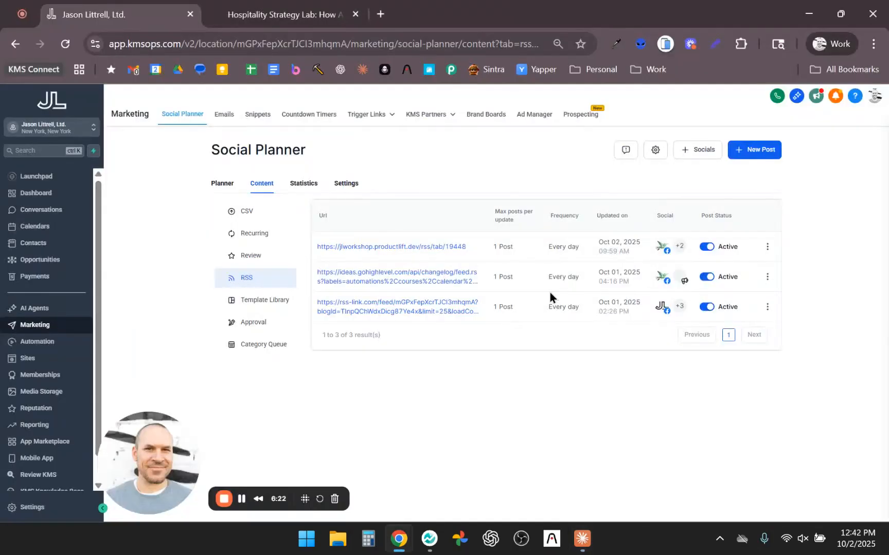